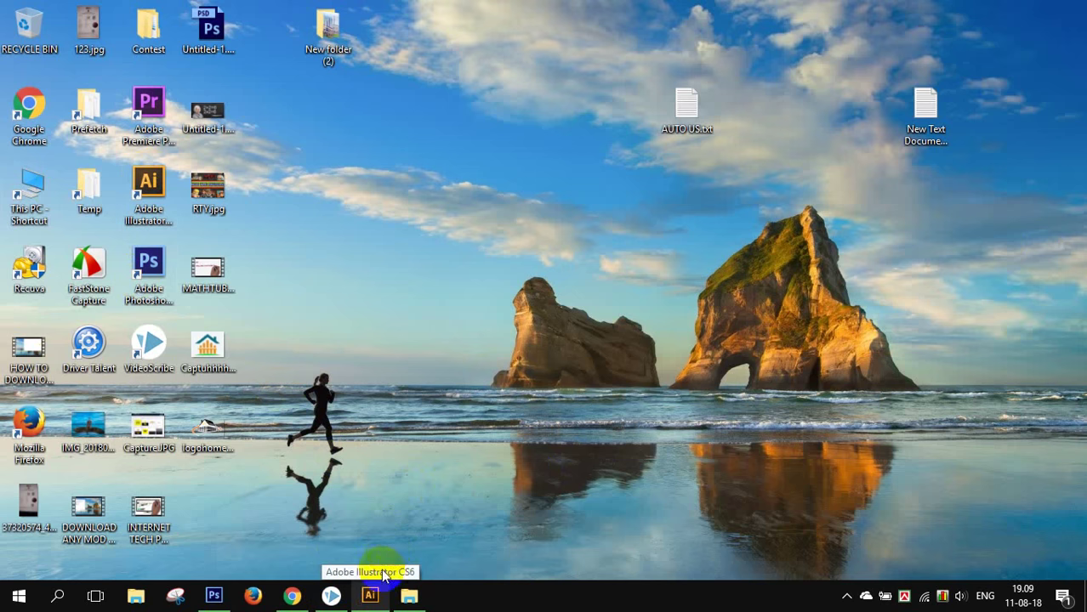
- Restore the already running Illustrator CS6 window from the taskbar
click(369, 598)
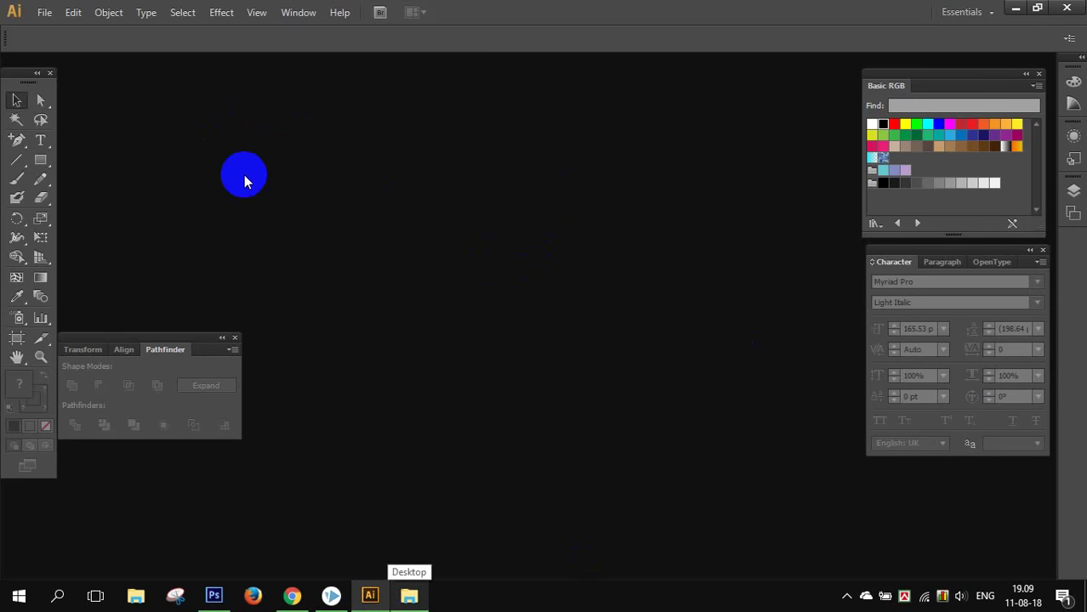
- Create a new document named Logo, 2000 × 1600 px, with units in Pixels
click(45, 13)
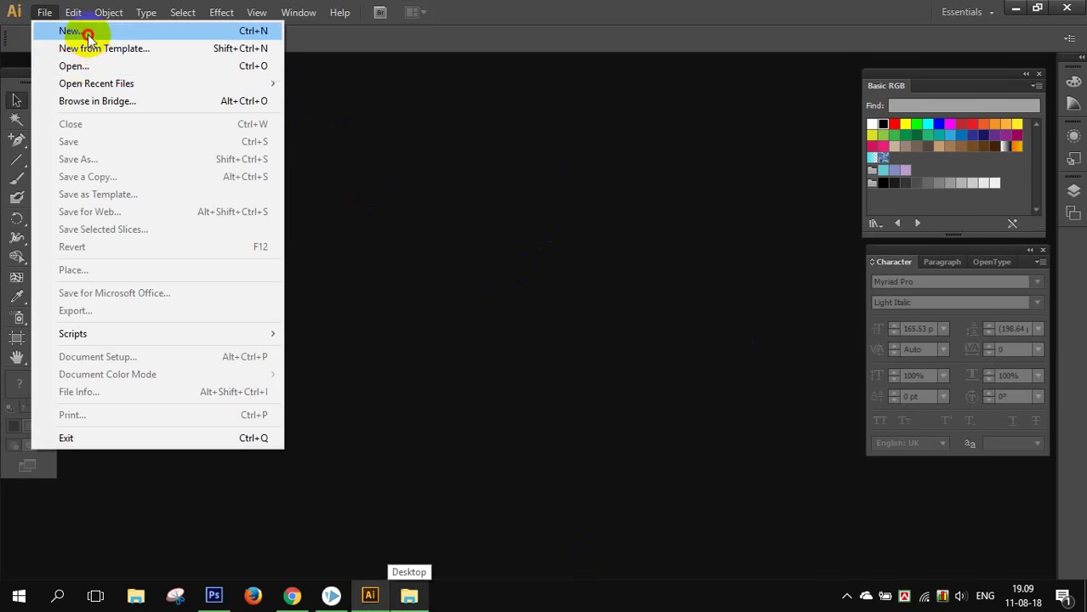
click(86, 31)
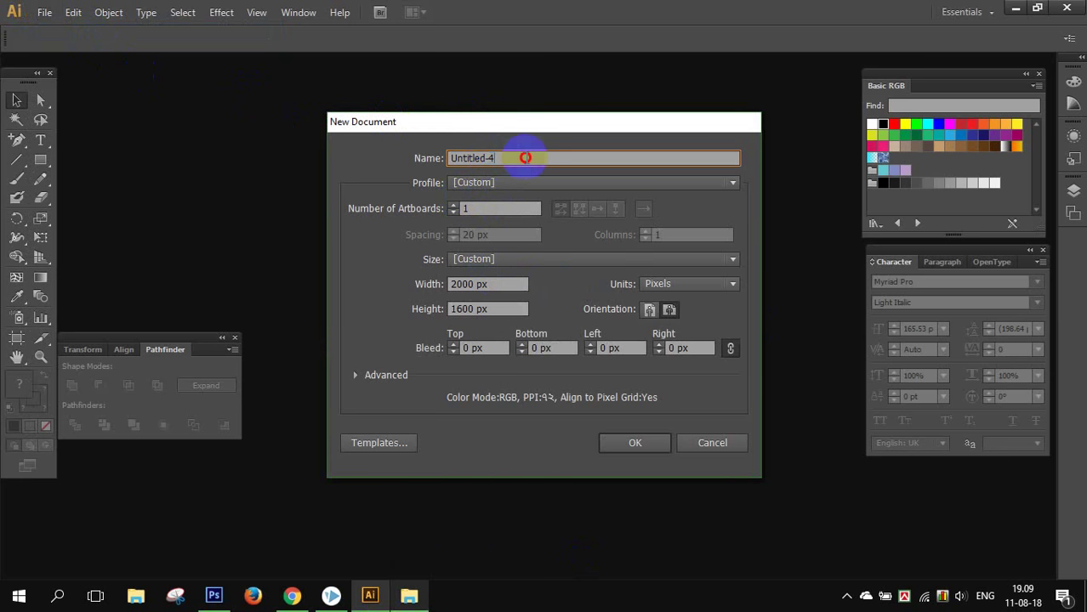
drag(524, 158, 397, 159)
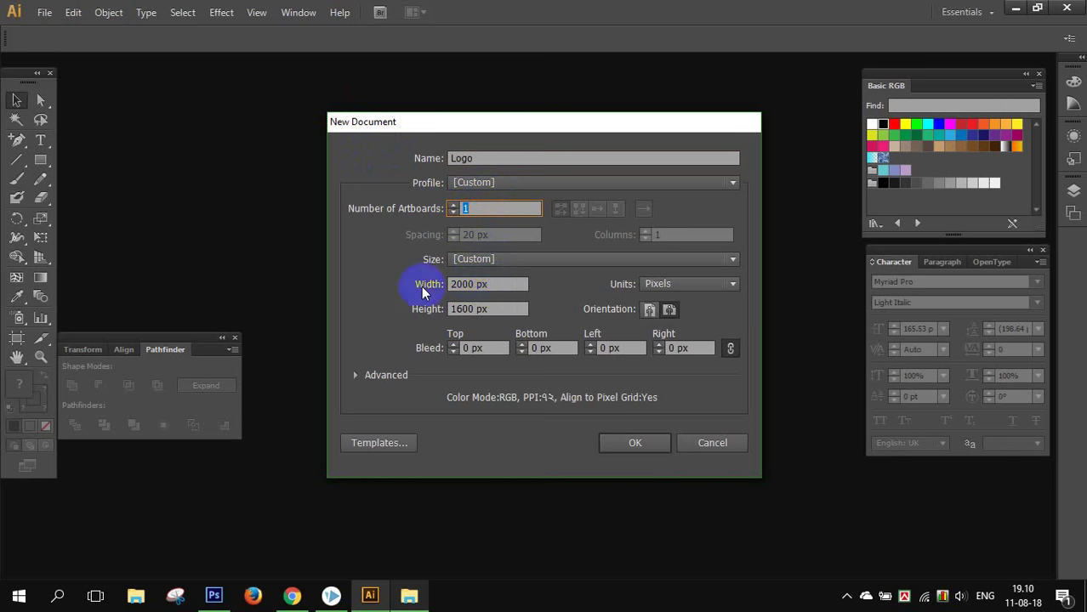
click(436, 287)
click(435, 312)
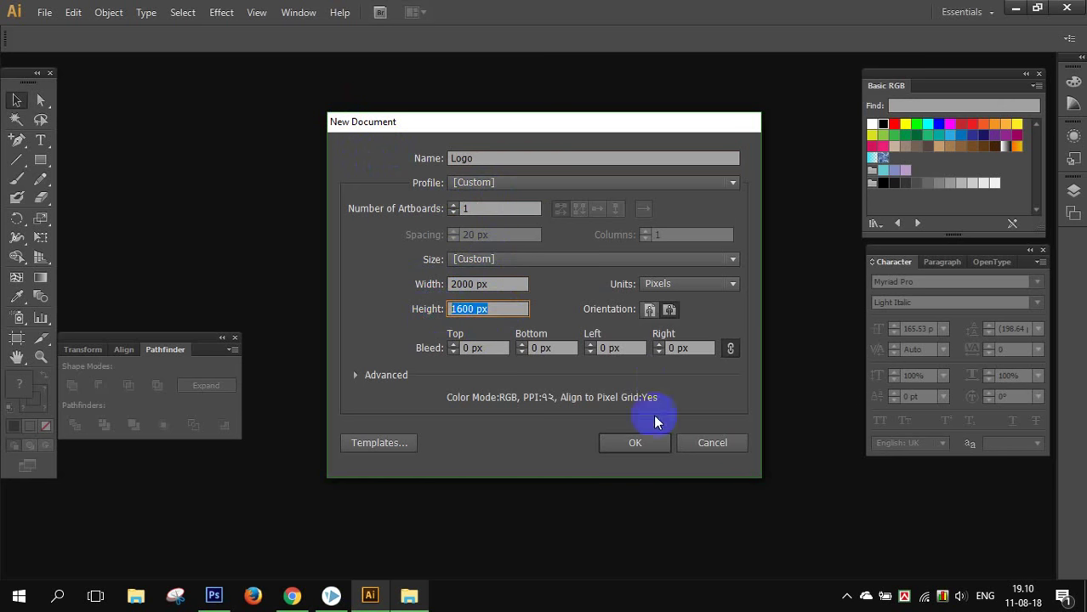
click(687, 279)
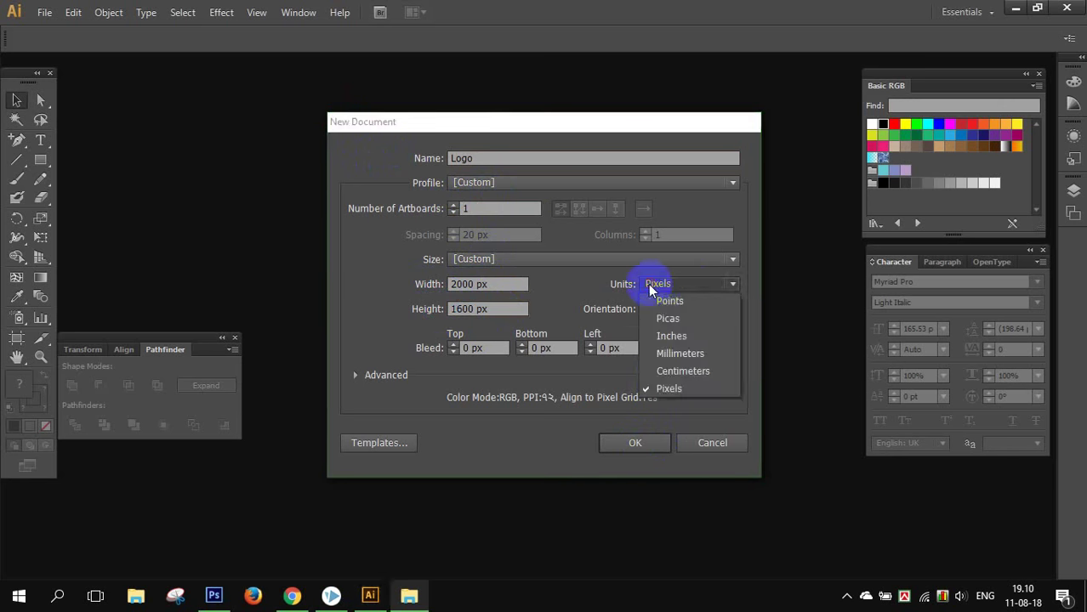
click(666, 288)
click(634, 442)
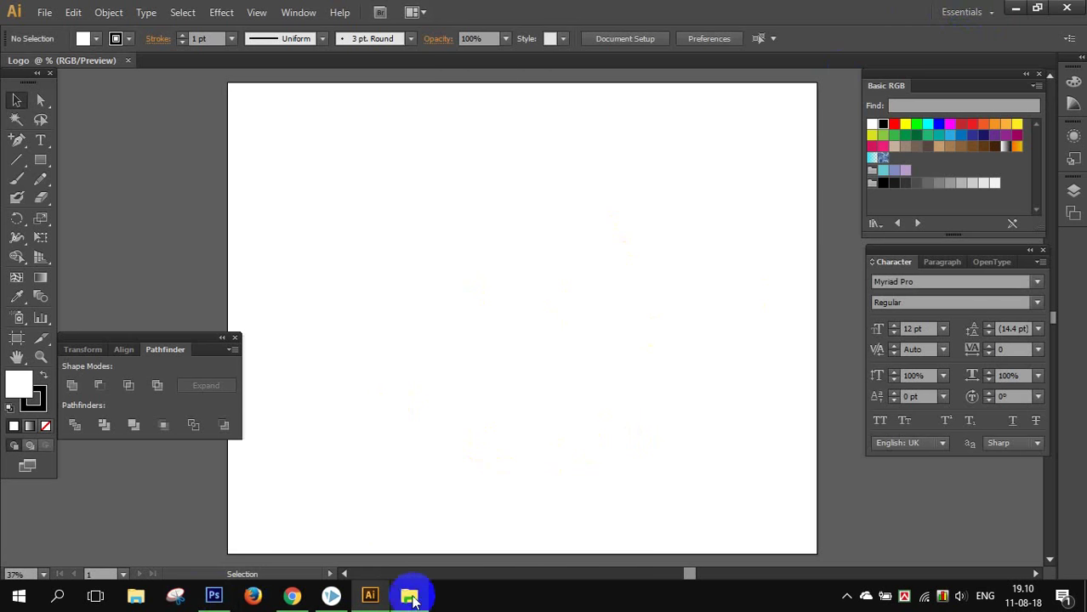
- Drag logohome.png from the Desktop in File Explorer onto the Logo artboard
click(409, 595)
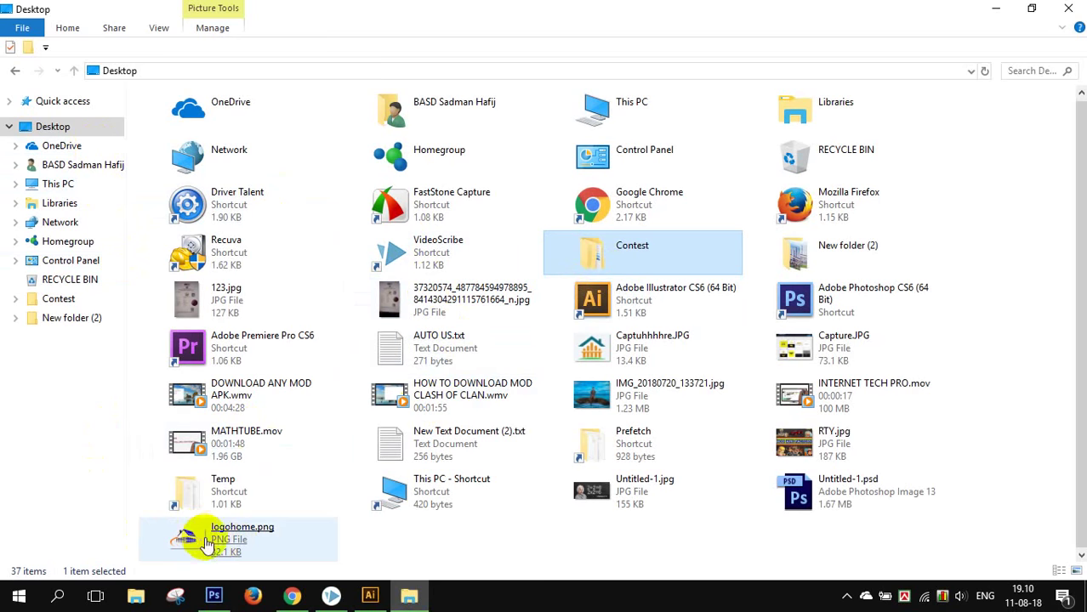
mouse_move(242, 541)
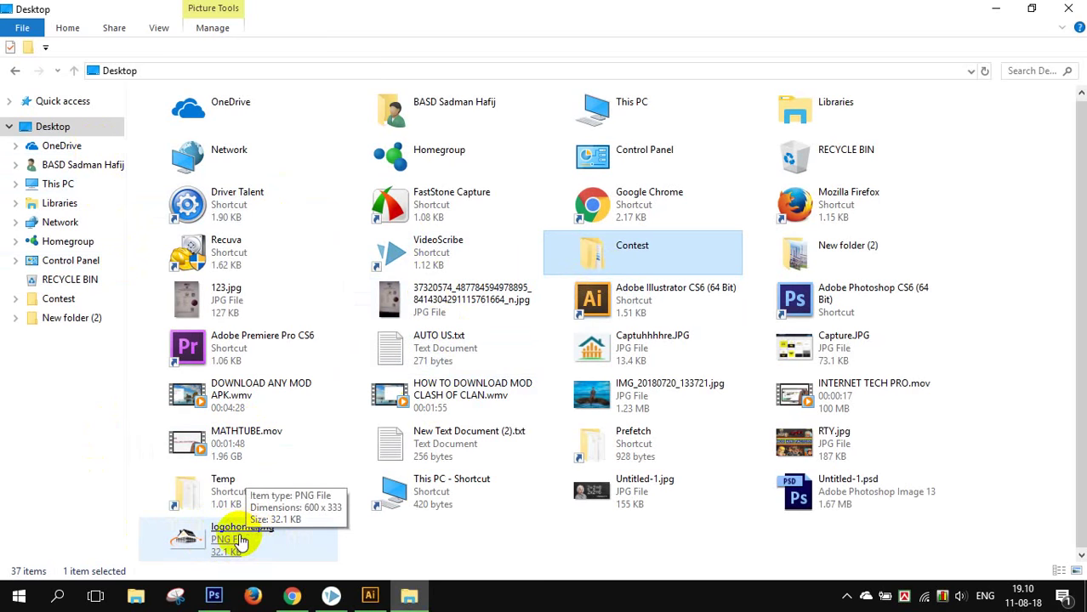
drag(242, 542, 368, 598)
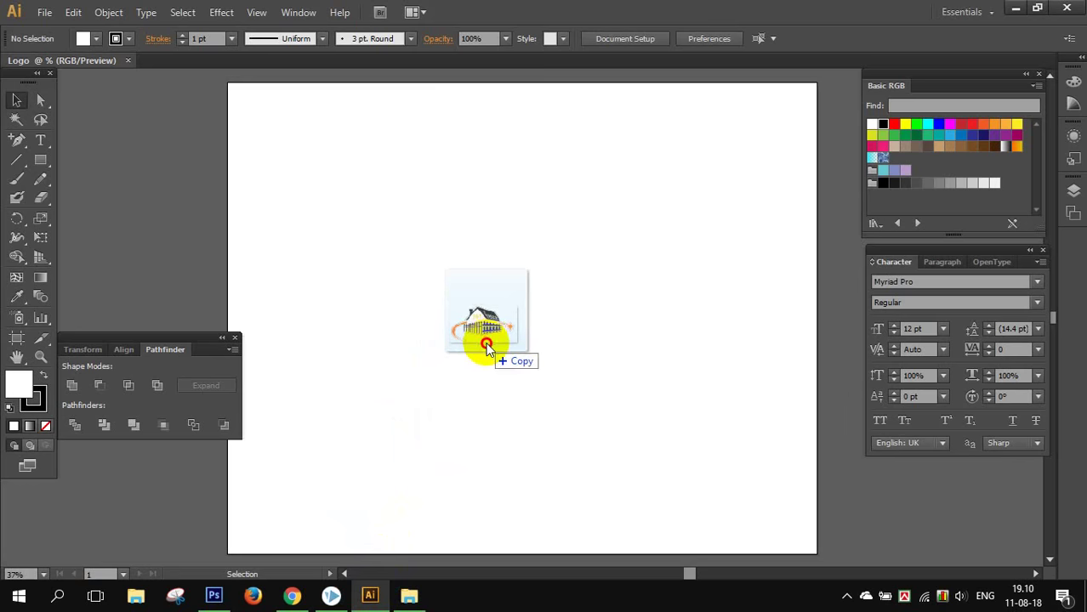
drag(368, 598, 488, 345)
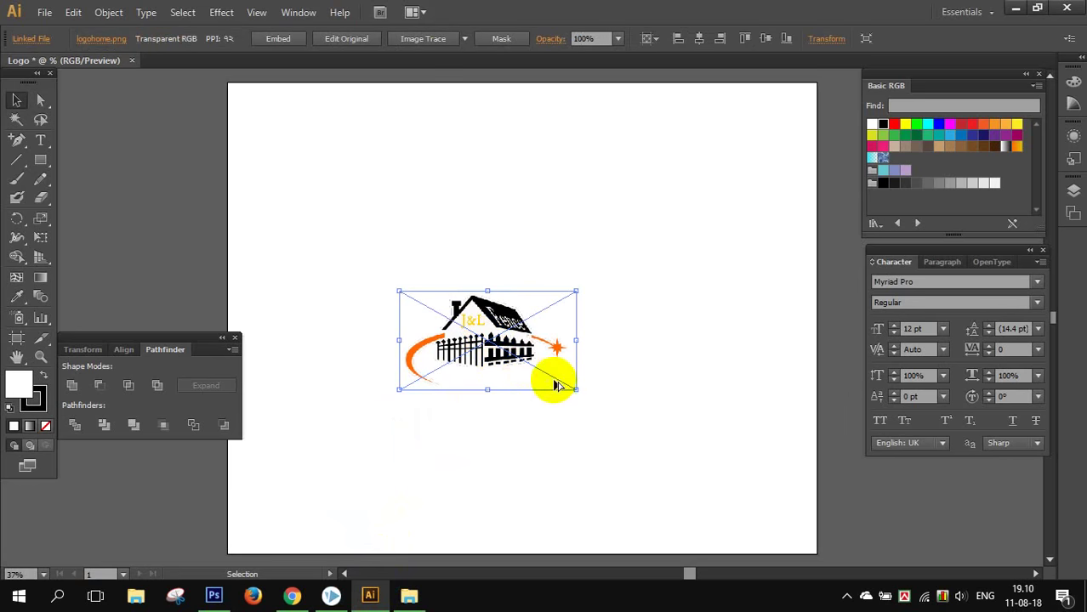
- Enlarge logohome.png to about 1157 × 642 px, embed it, and Image Trace it to black
drag(572, 393, 664, 438)
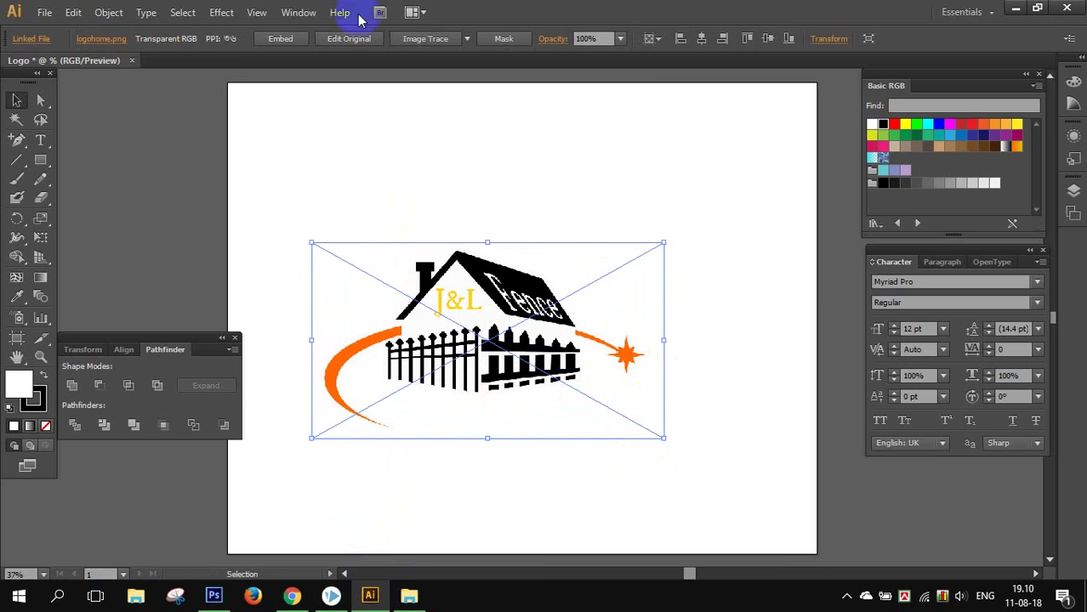
click(283, 45)
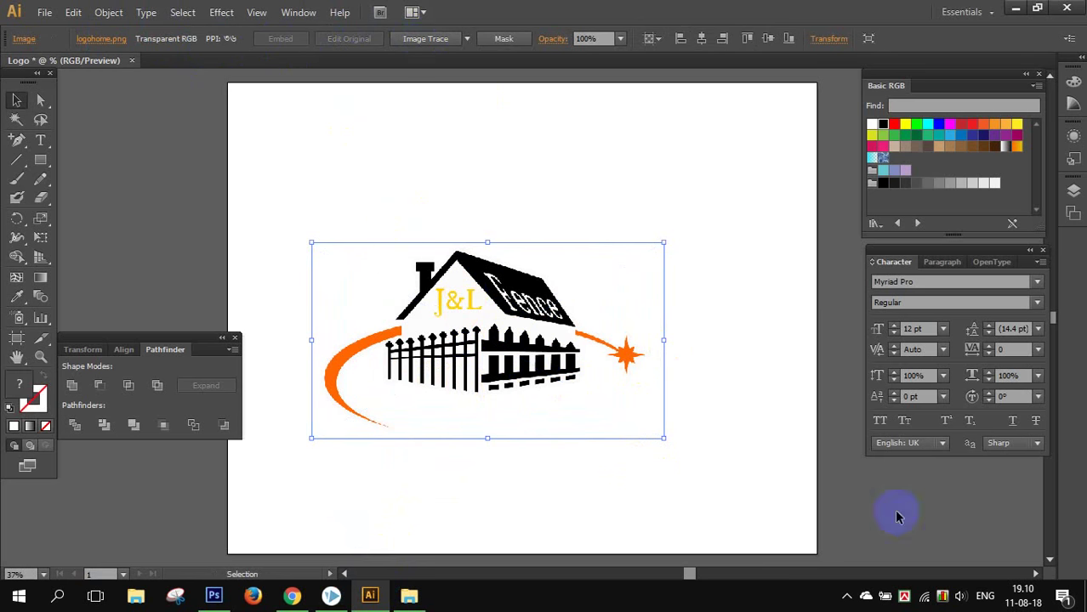
click(846, 600)
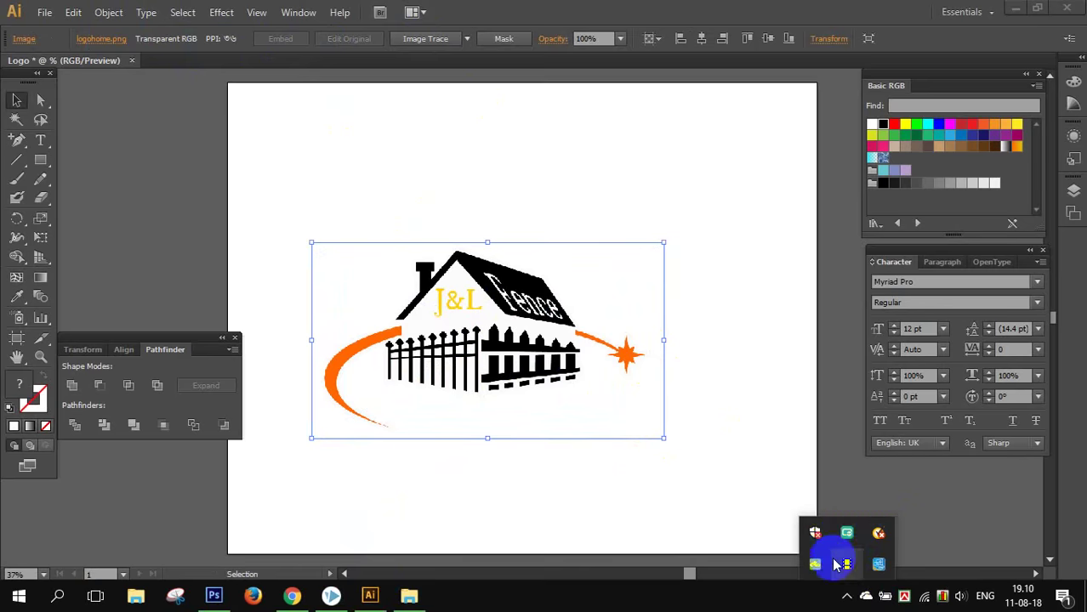
click(836, 563)
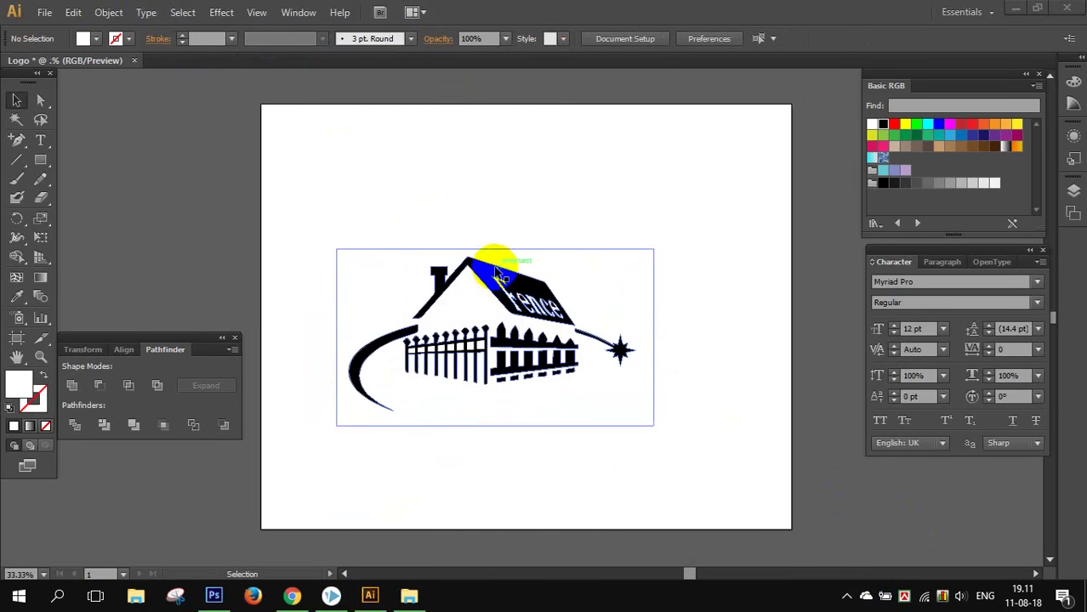
- Delete the star and the curved swoosh from the traced logo
drag(481, 272, 703, 215)
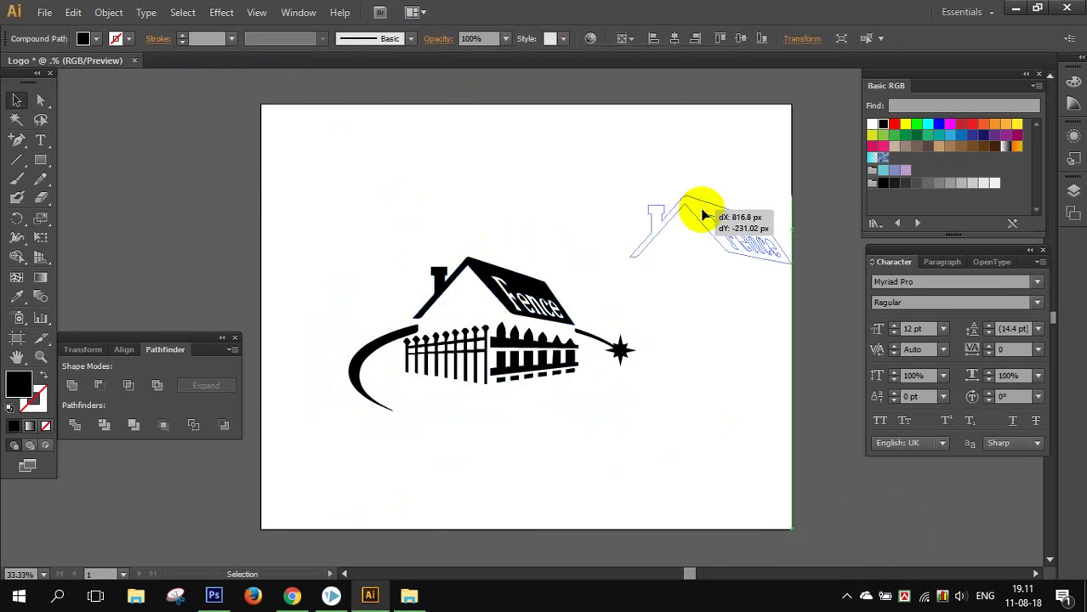
key(ctrl+z)
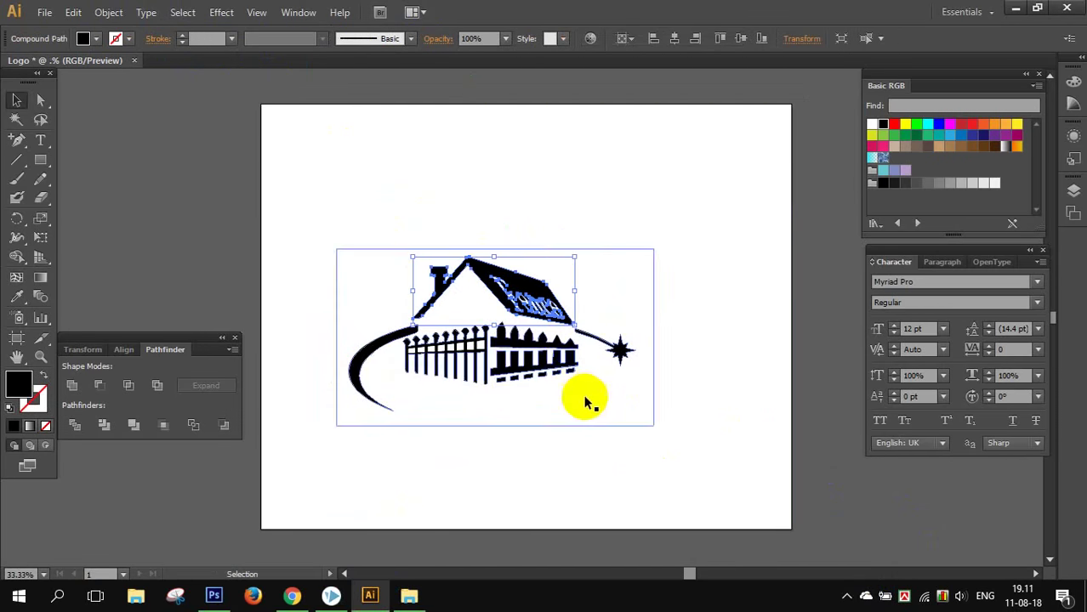
drag(631, 400, 864, 272)
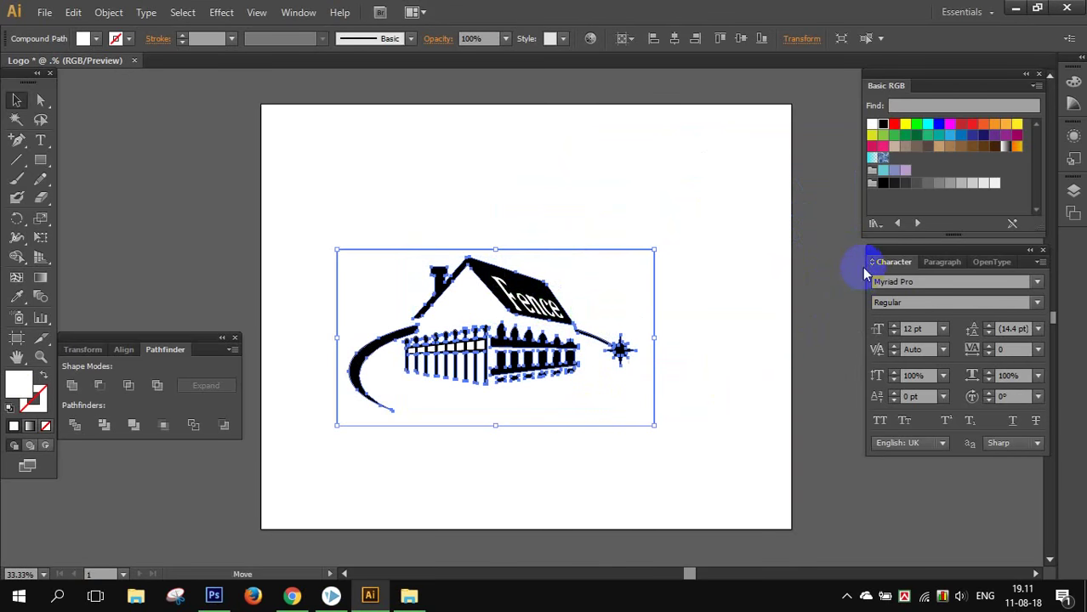
click(777, 273)
click(621, 350)
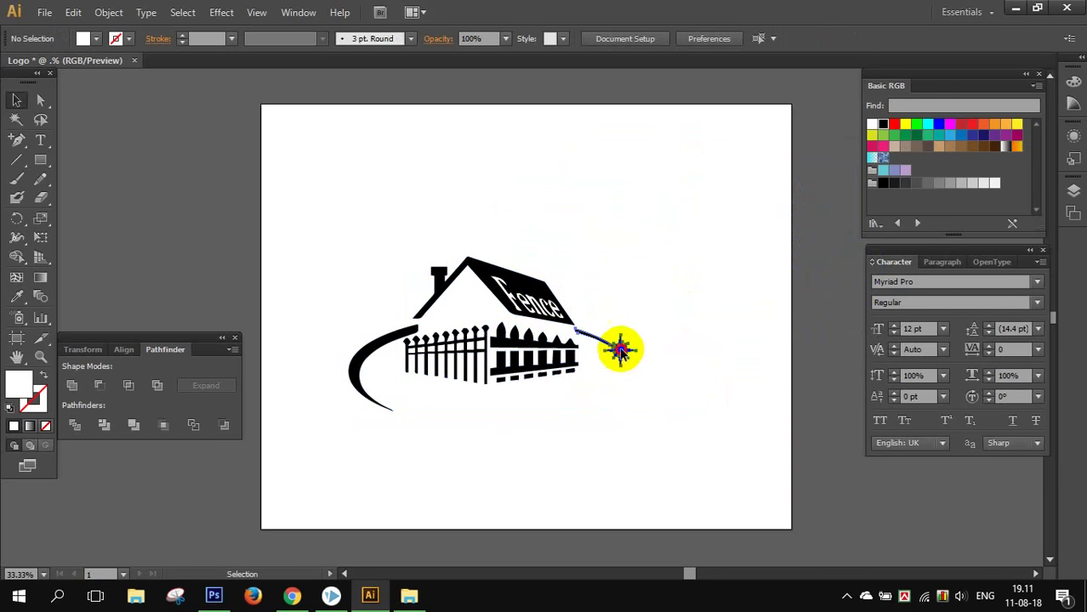
key(Delete)
drag(672, 450, 344, 250)
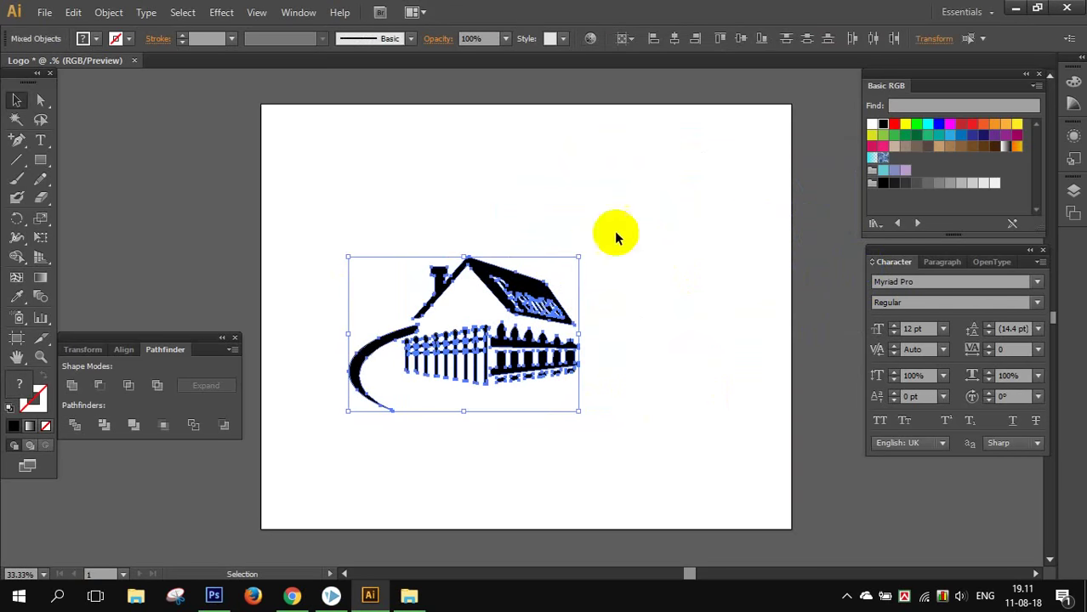
click(646, 225)
click(383, 347)
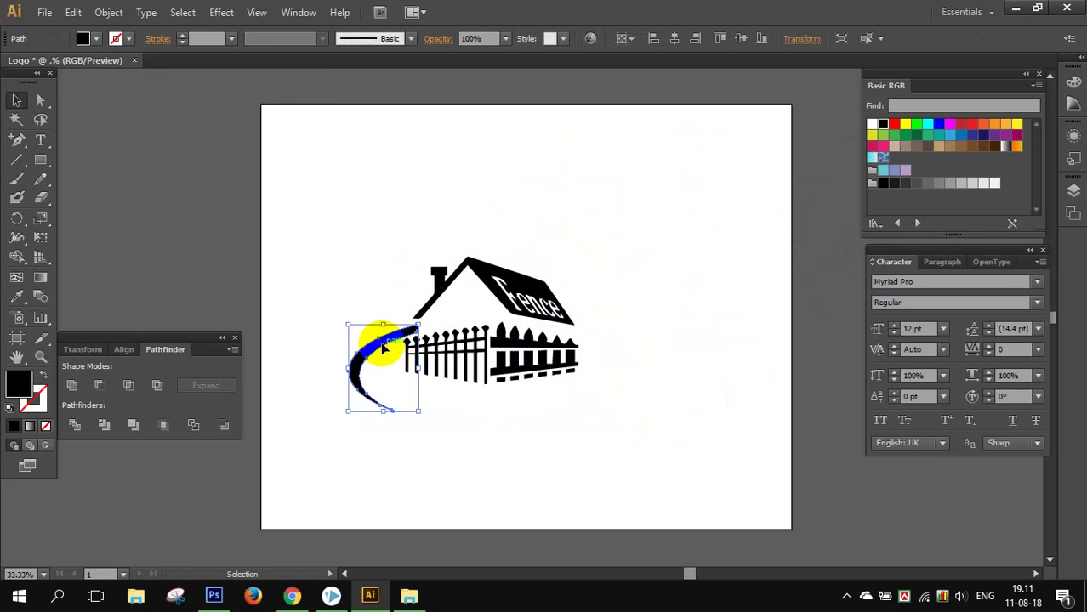
key(Delete)
- Move one white letter of the Fence lettering off the roof
scroll(598, 349, up, 1)
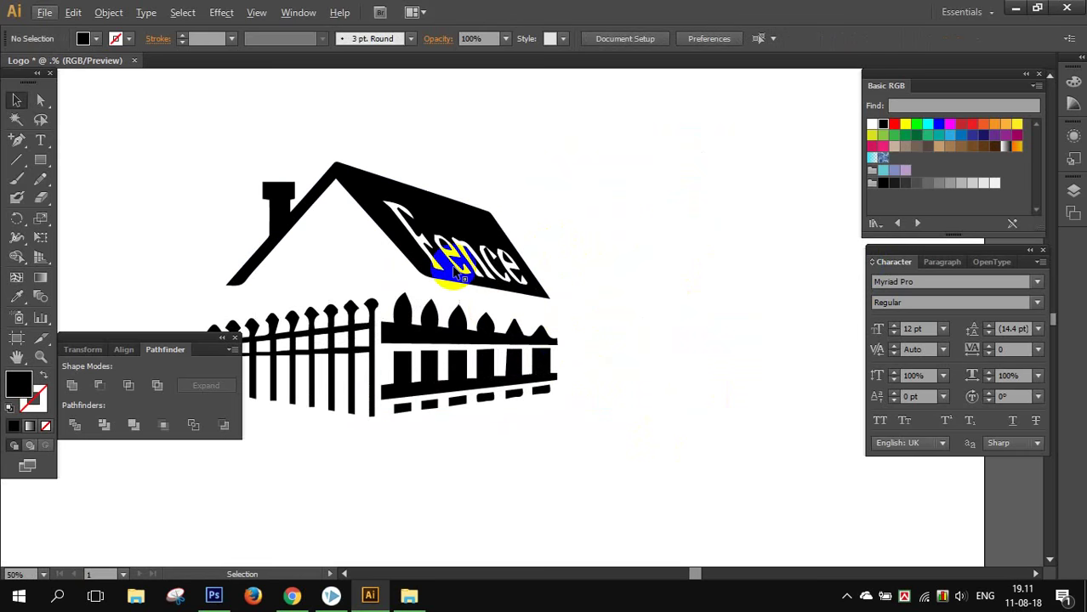
mouse_move(459, 271)
mouse_down()
mouse_move(434, 248)
mouse_move(462, 265)
mouse_move(660, 246)
mouse_up()
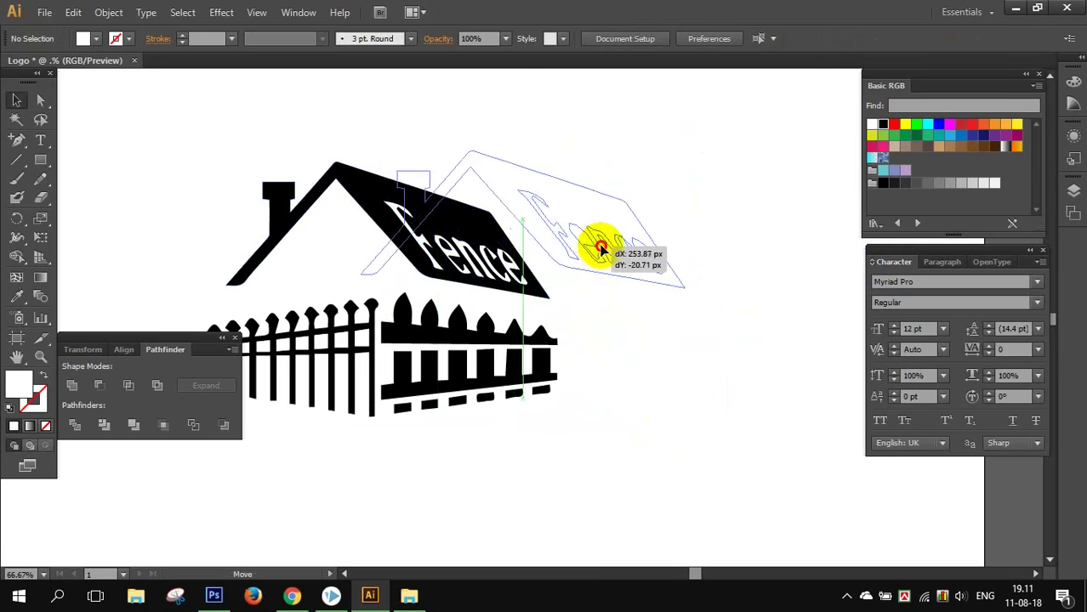
click(657, 316)
key(ctrl+z)
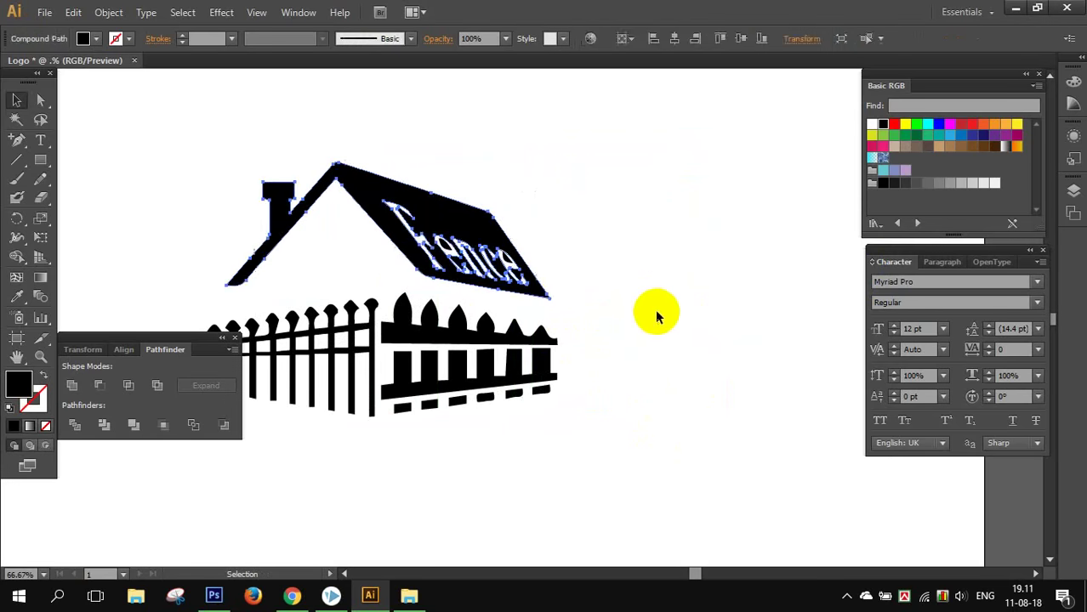
mouse_move(501, 272)
mouse_down()
mouse_move(478, 270)
mouse_move(663, 226)
mouse_up()
click(662, 308)
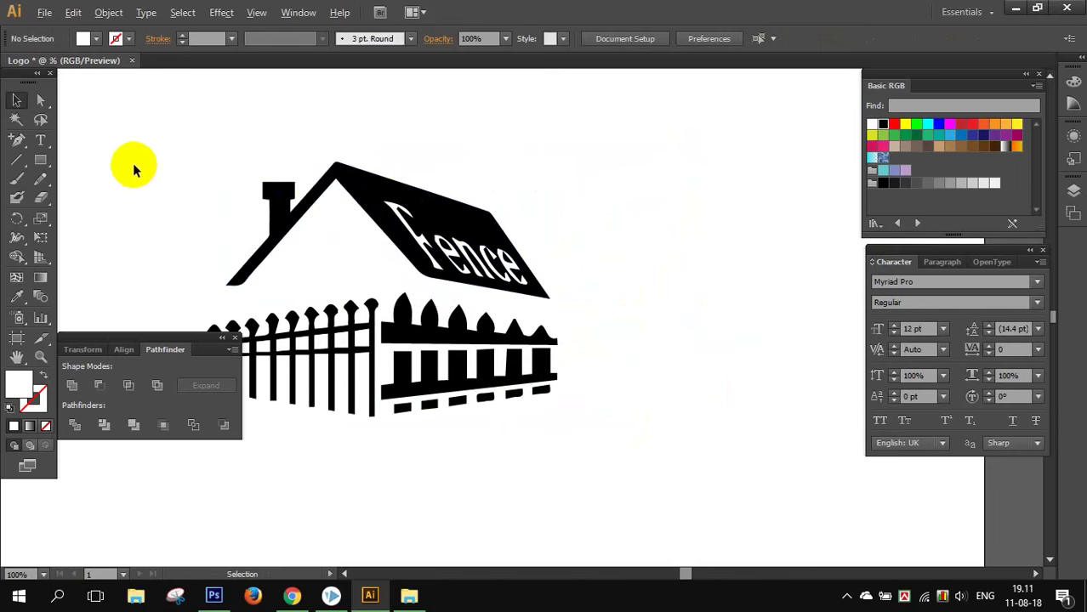
scroll(133, 163, up, 1)
- Draw a closed four-point panel over the right side of the roof and fill it black
click(40, 159)
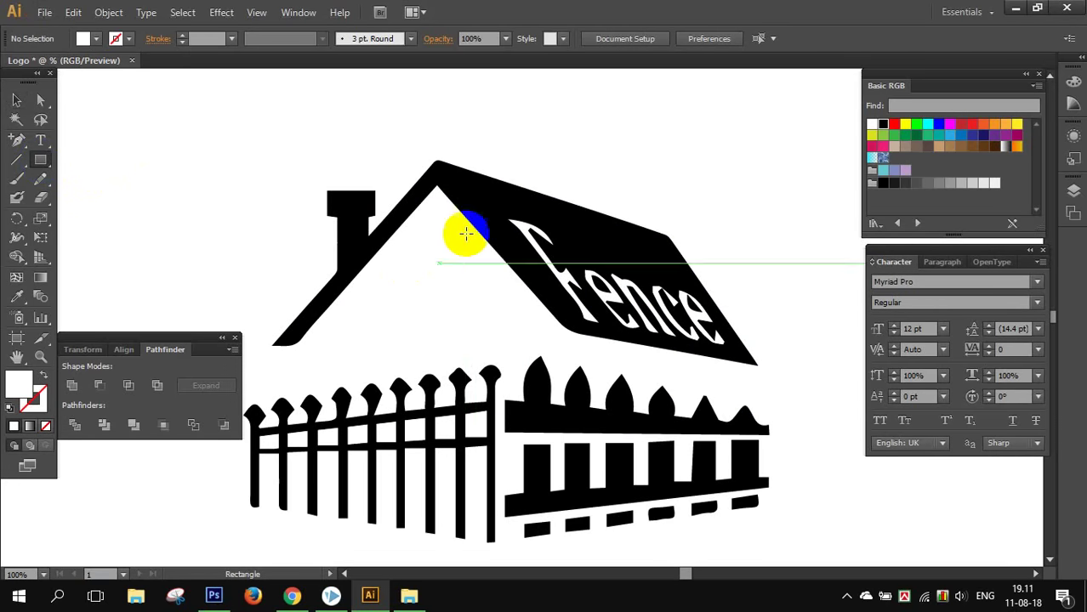
drag(492, 212, 540, 228)
key(ctrl+shift+a)
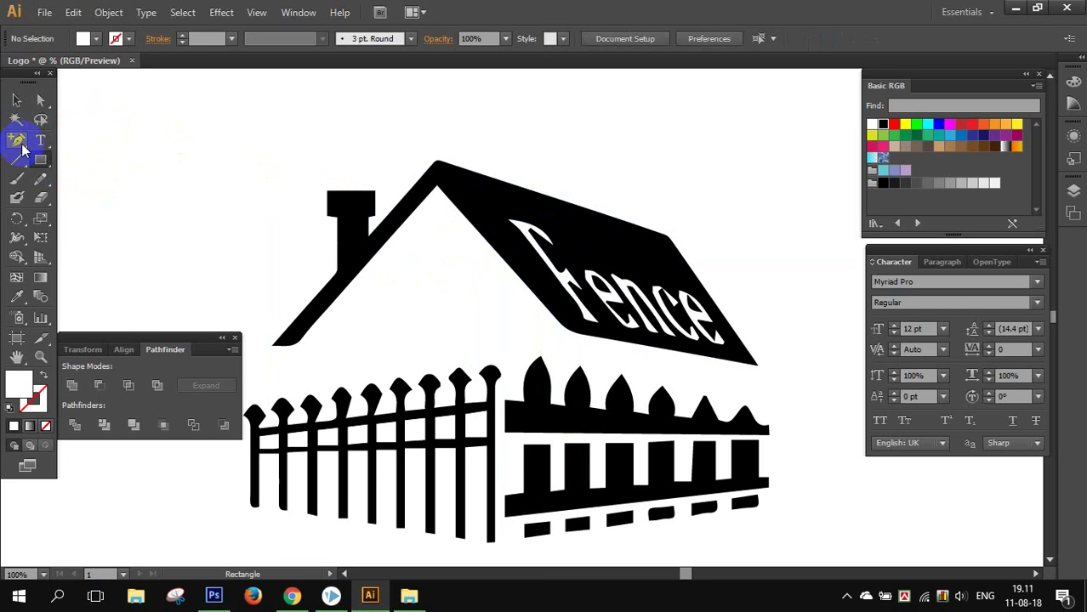
click(17, 144)
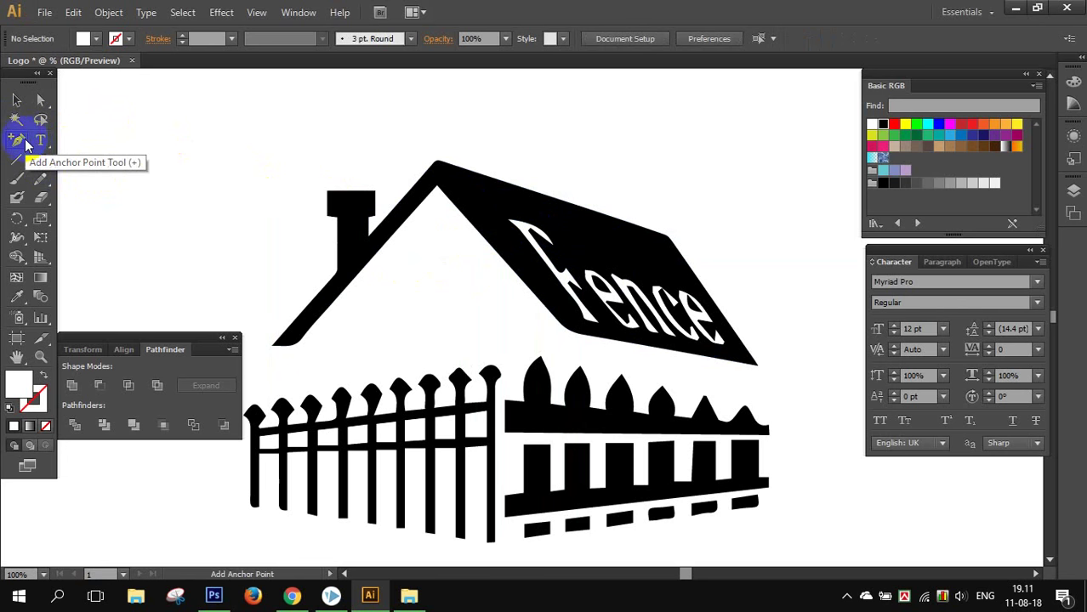
click(489, 209)
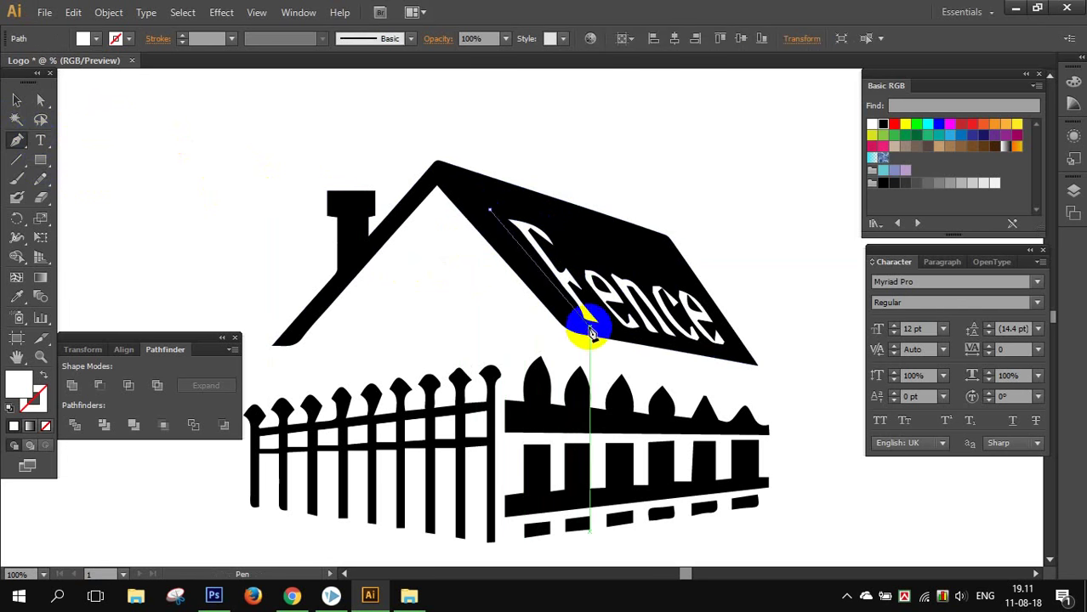
click(590, 332)
click(739, 358)
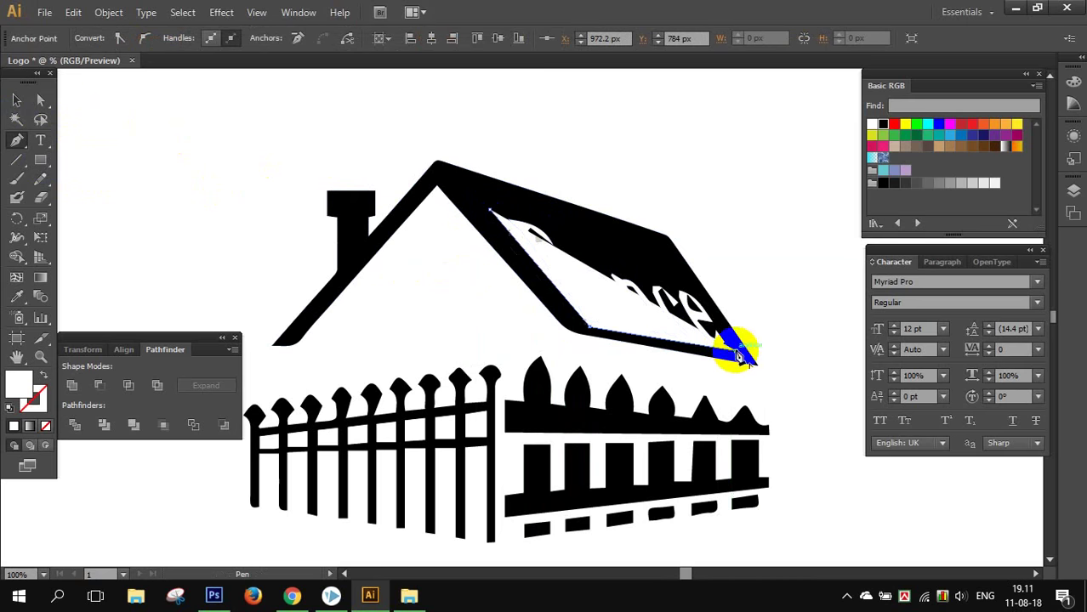
click(683, 269)
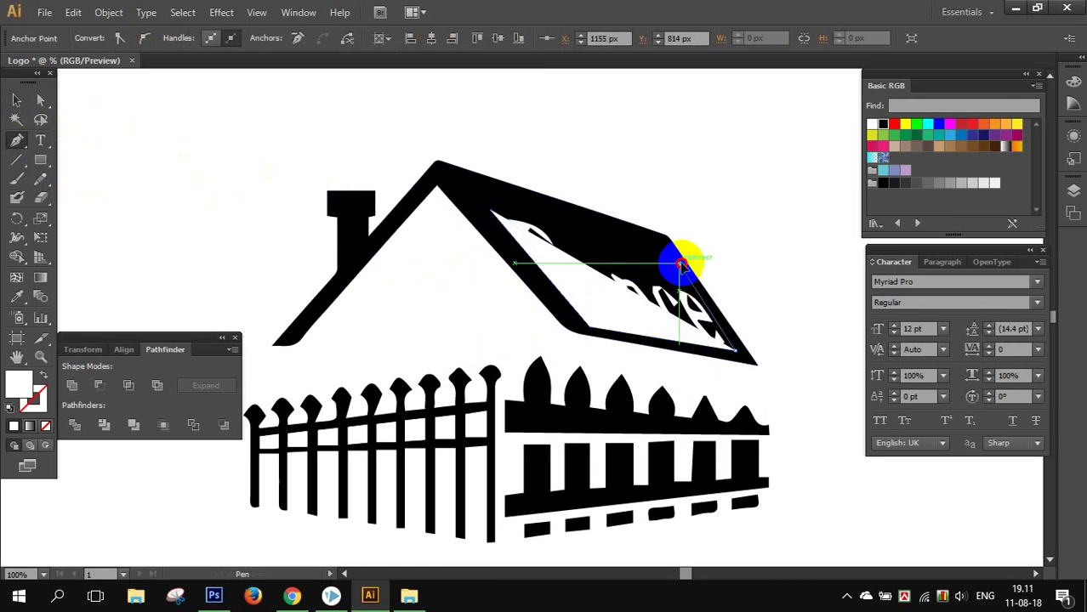
click(494, 219)
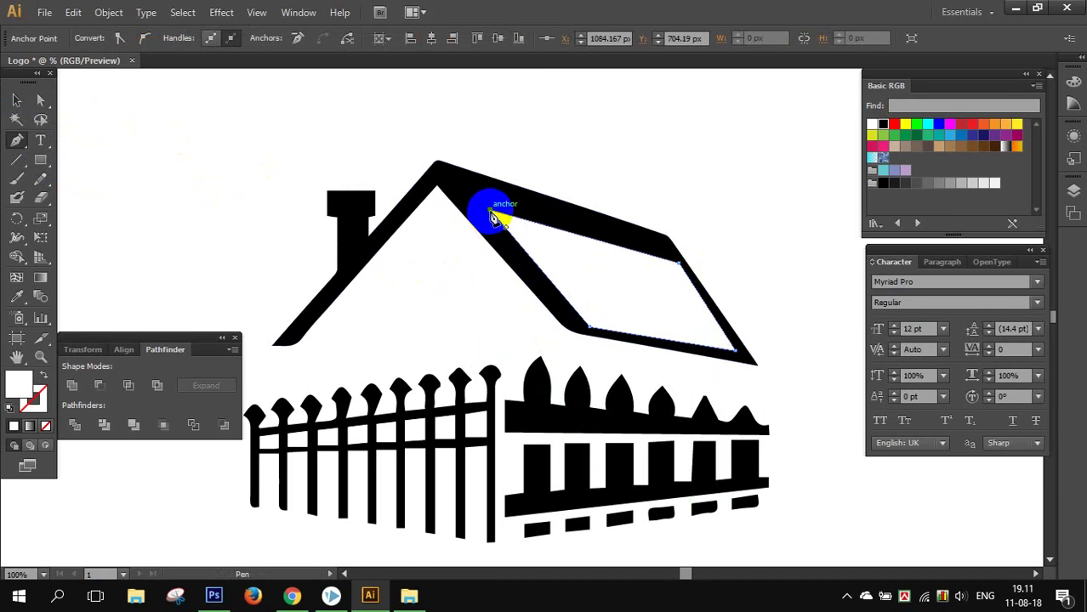
click(17, 100)
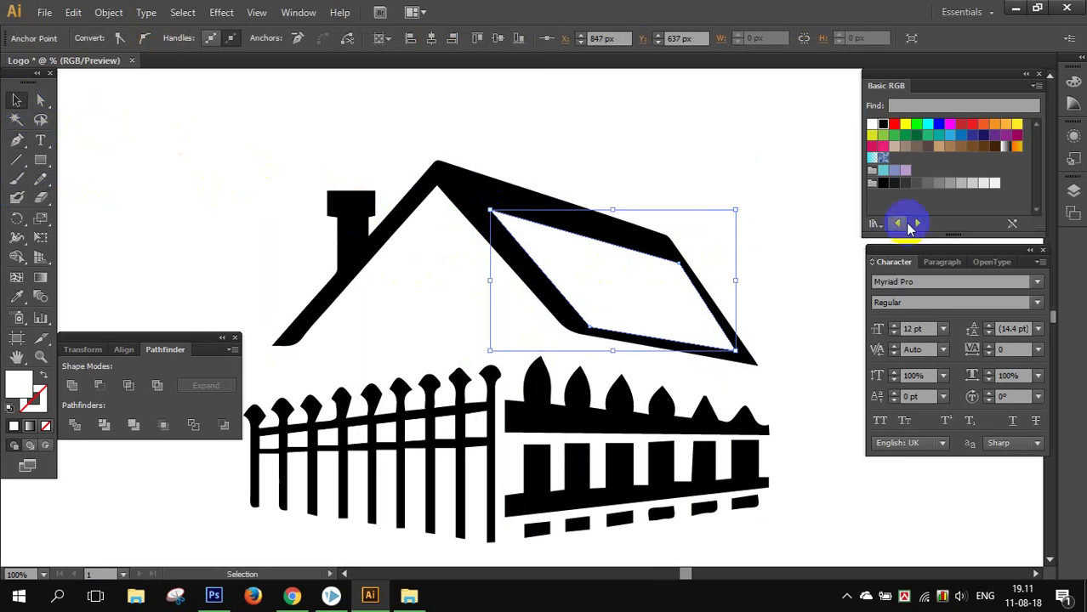
click(883, 125)
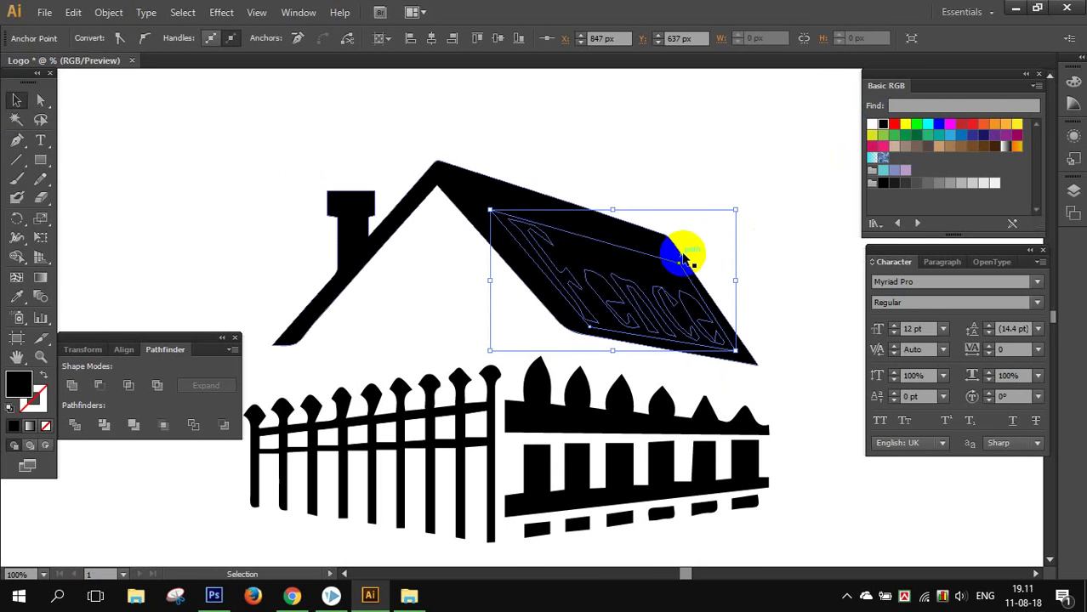
- Select the roof and the new panel together and Unite them into one shape
click(71, 387)
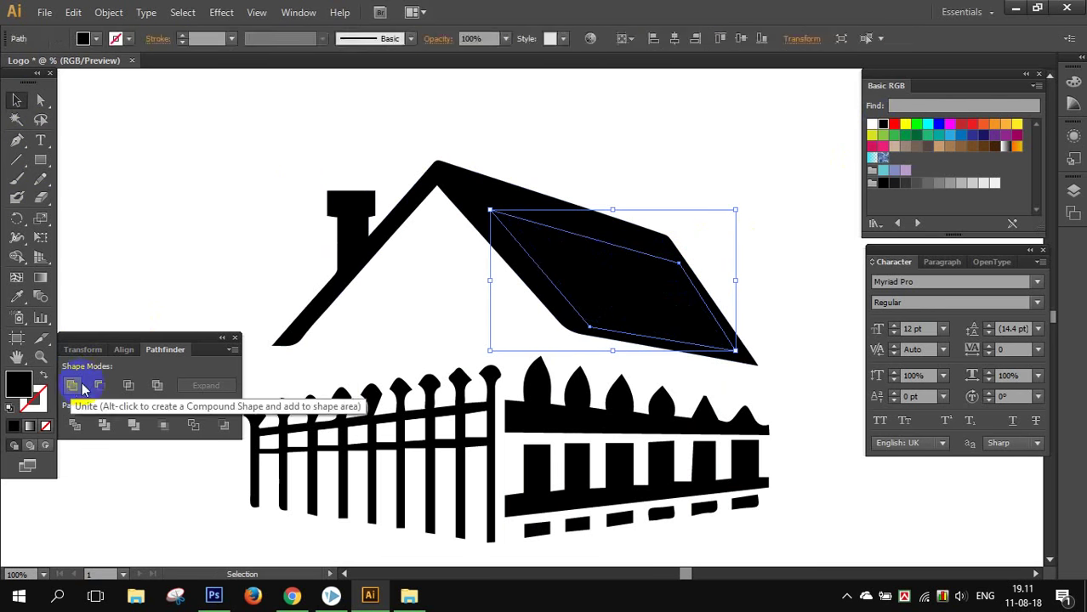
click(481, 212)
click(95, 388)
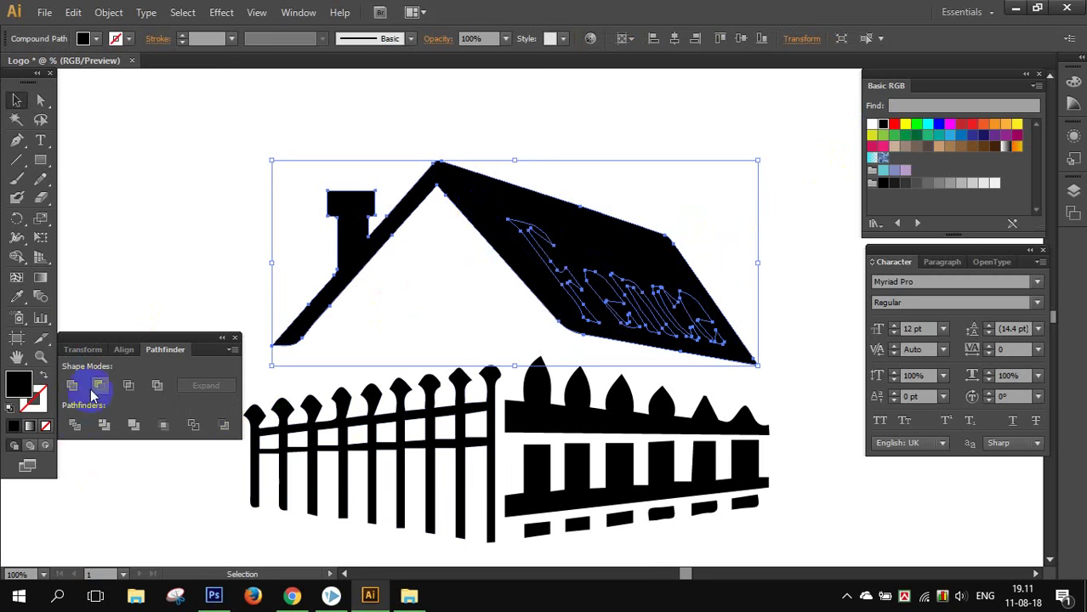
click(73, 389)
click(711, 151)
click(626, 322)
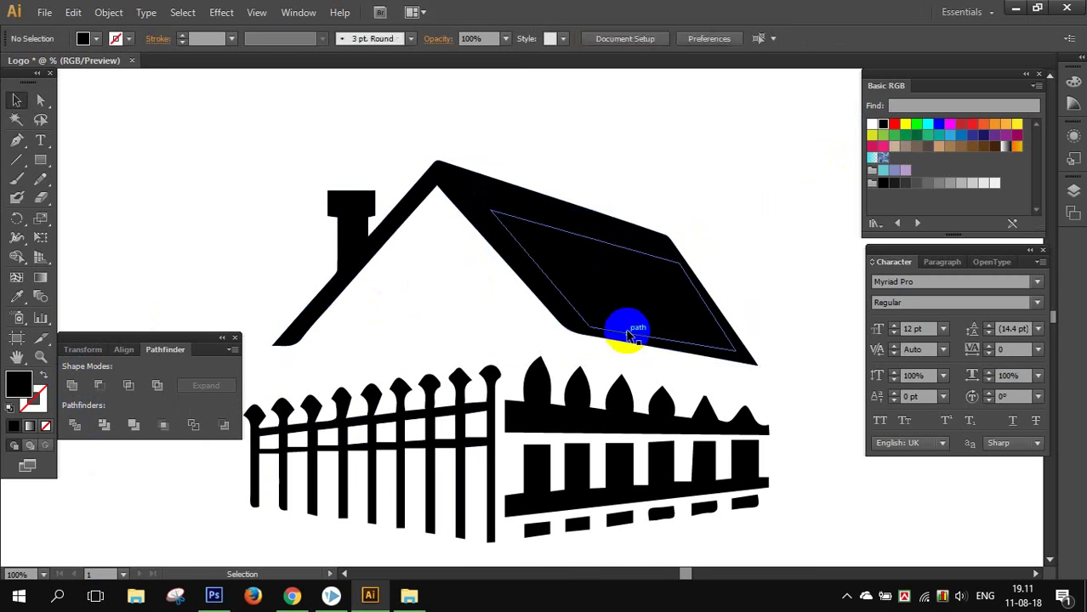
shift+click(461, 170)
click(595, 298)
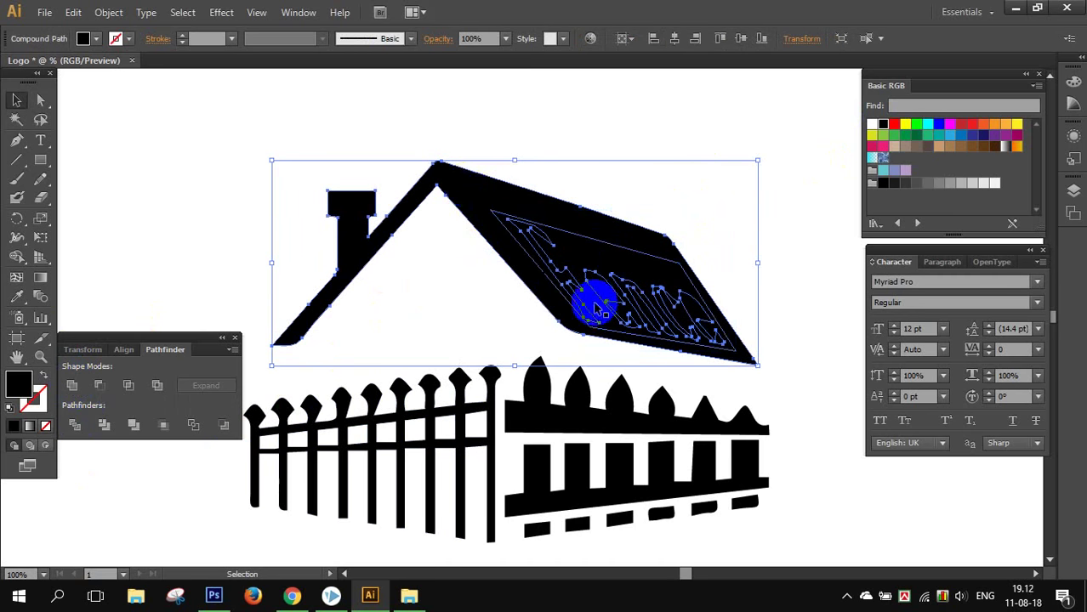
drag(583, 121, 600, 304)
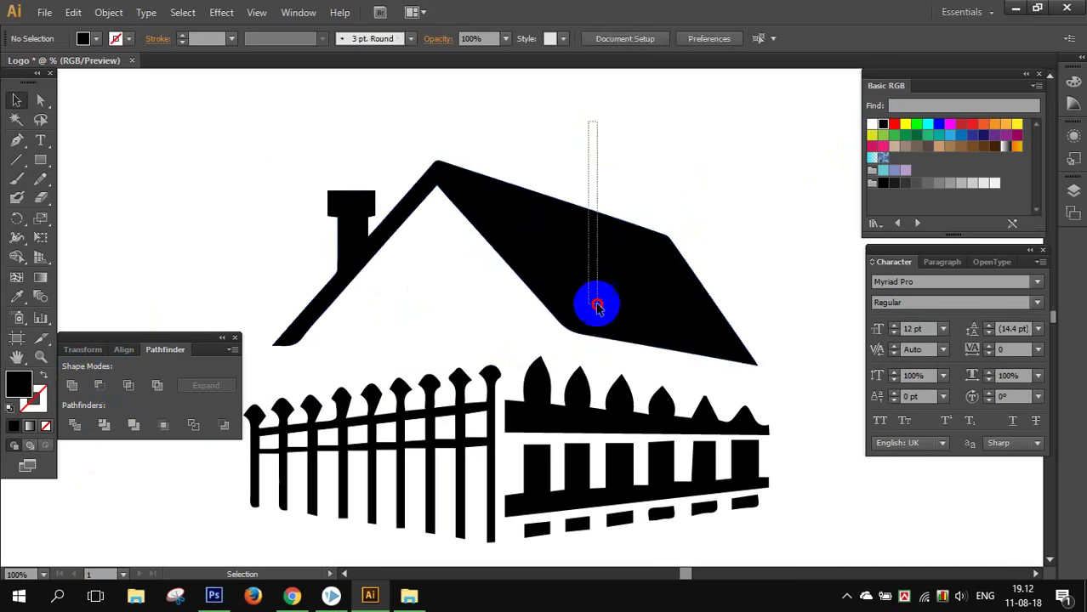
click(72, 387)
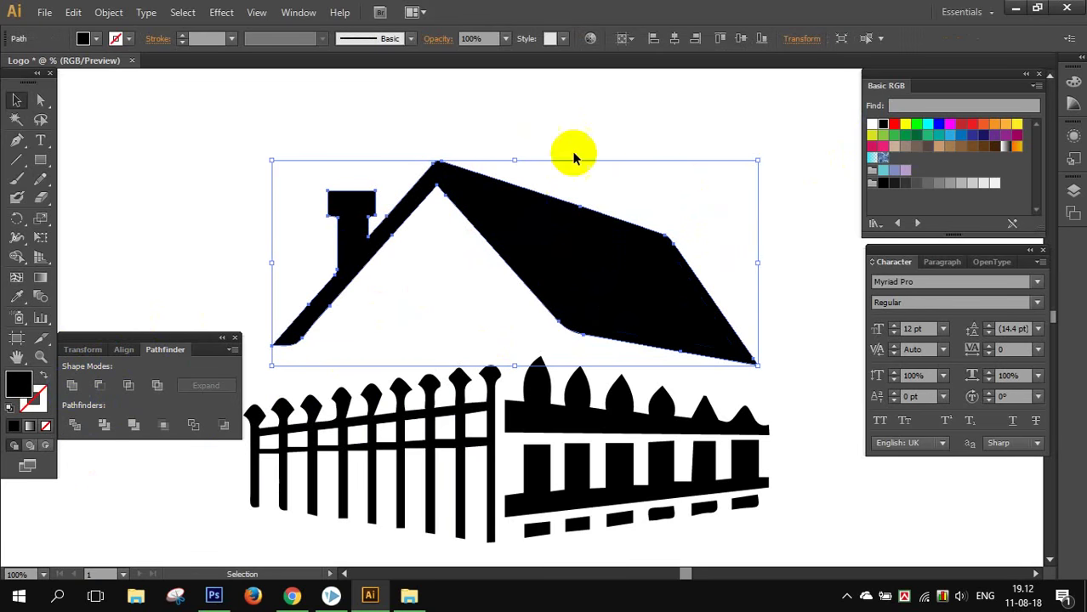
click(642, 193)
- Draw a small black square in the empty upper-left area of the artboard
scroll(749, 225, down, 1)
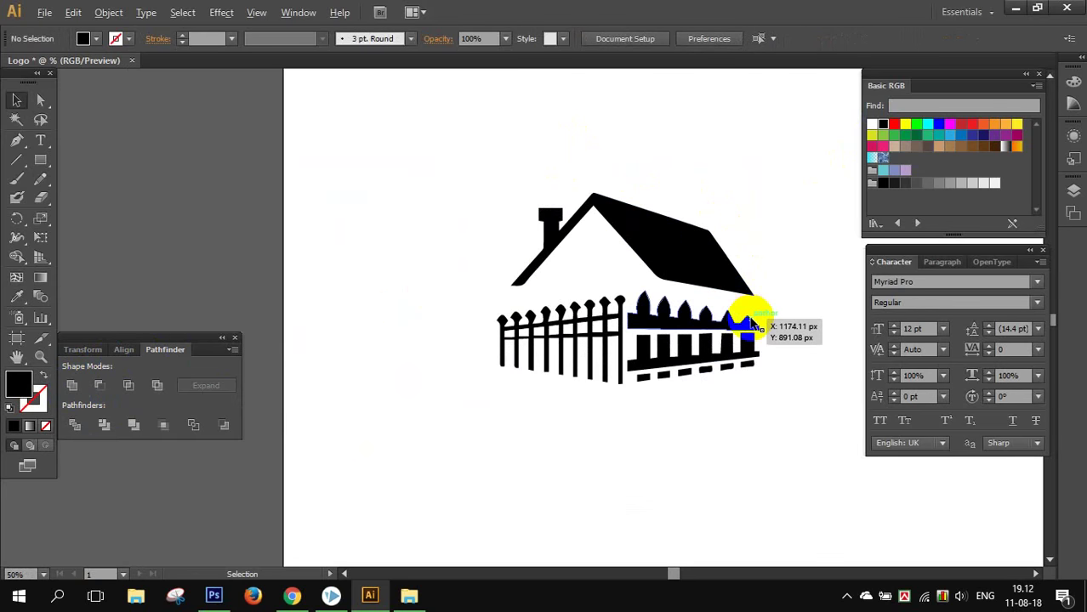
scroll(747, 311, up, 1)
click(691, 324)
click(723, 483)
scroll(720, 478, down, 1)
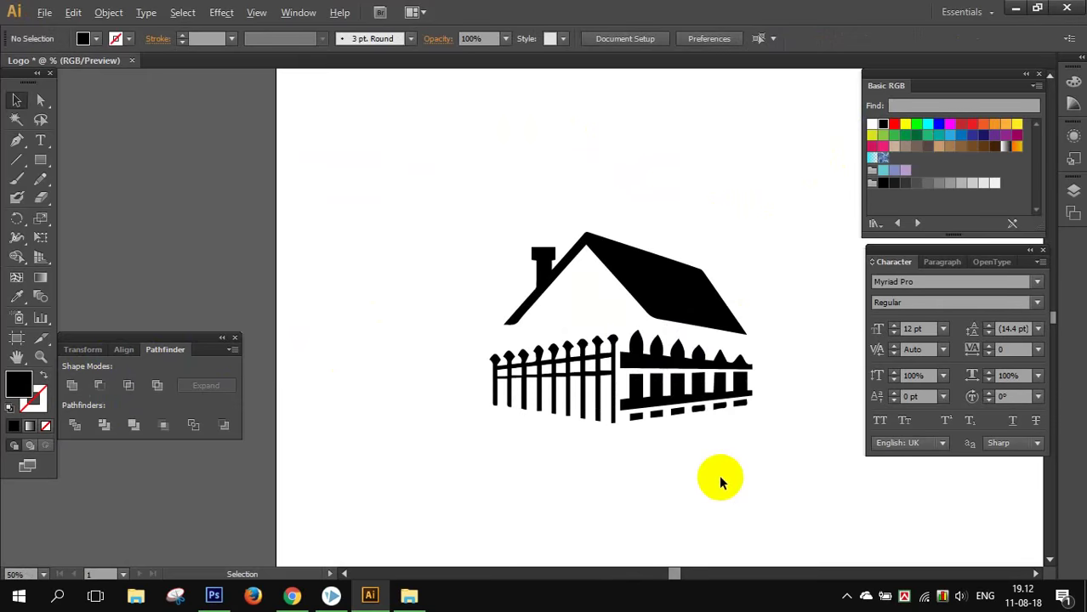
scroll(719, 475, up, 1)
scroll(730, 472, up, 1)
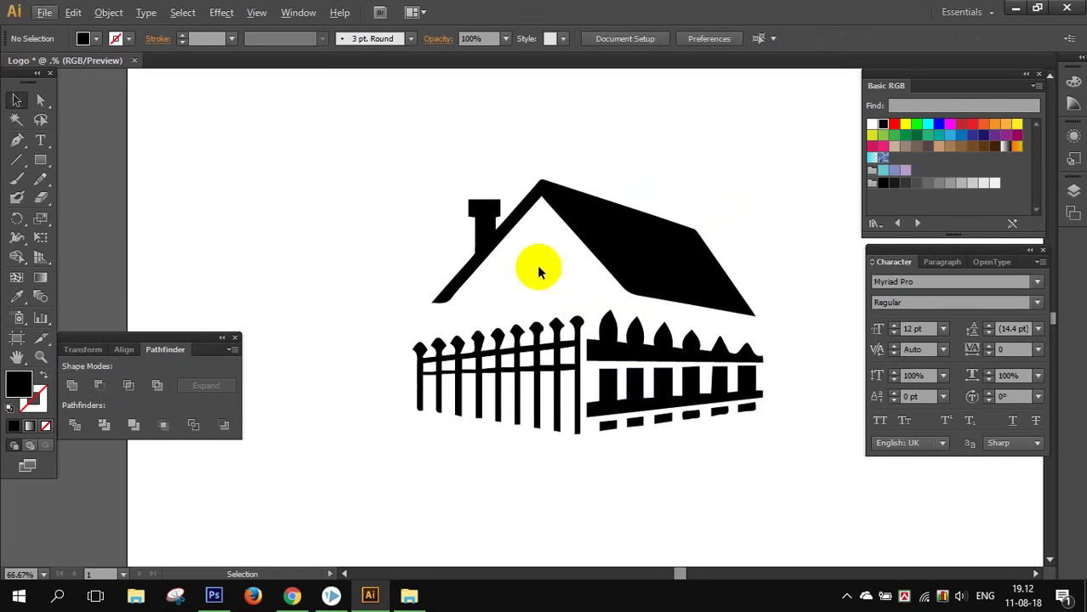
click(15, 141)
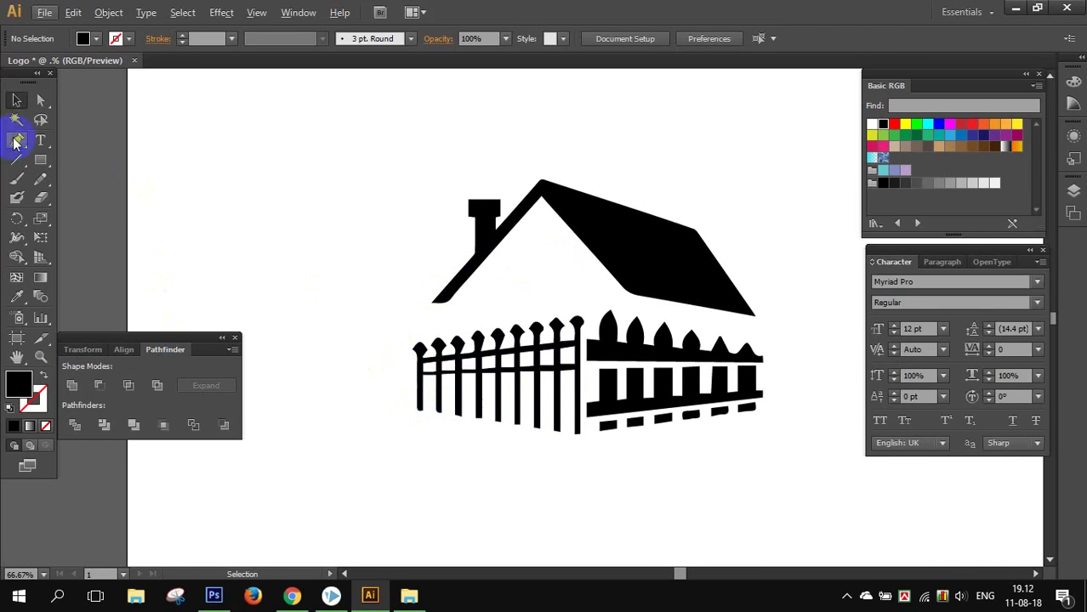
click(41, 160)
mouse_move(240, 137)
mouse_down()
mouse_move(275, 173)
mouse_move(297, 153)
mouse_move(298, 199)
mouse_up()
click(16, 99)
- Duplicate the square into an aligned 2×2 grid and scale the four-pane window down
shift+click(260, 151)
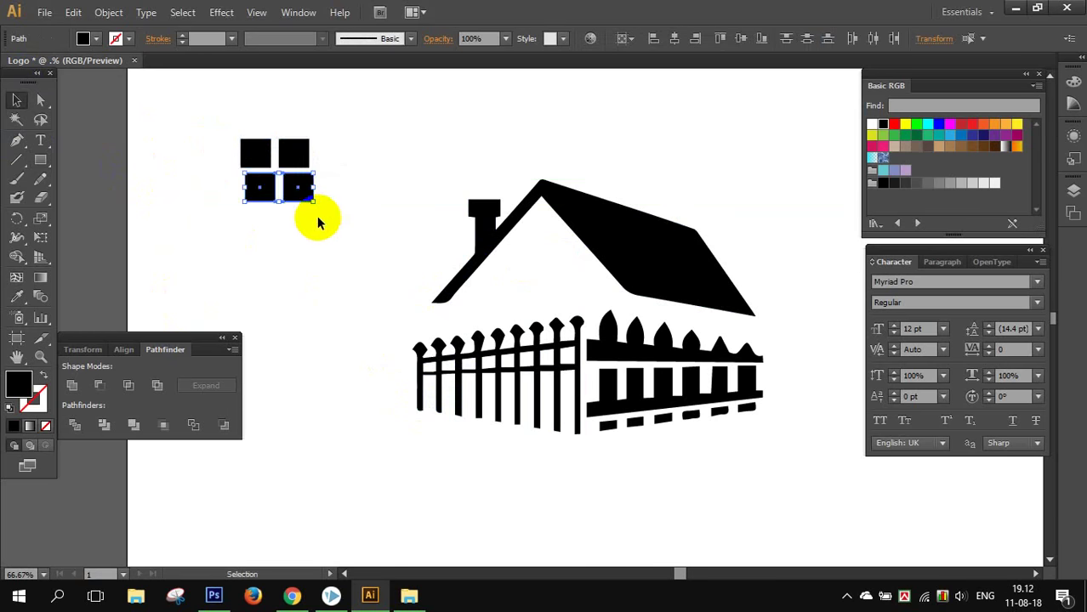
click(312, 219)
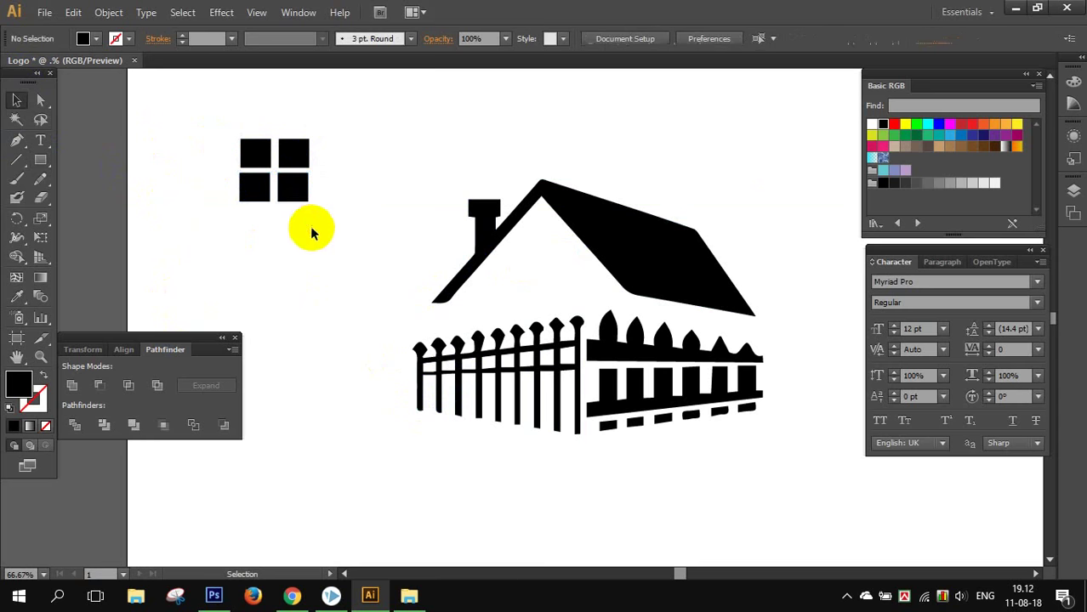
click(298, 188)
click(314, 228)
click(251, 189)
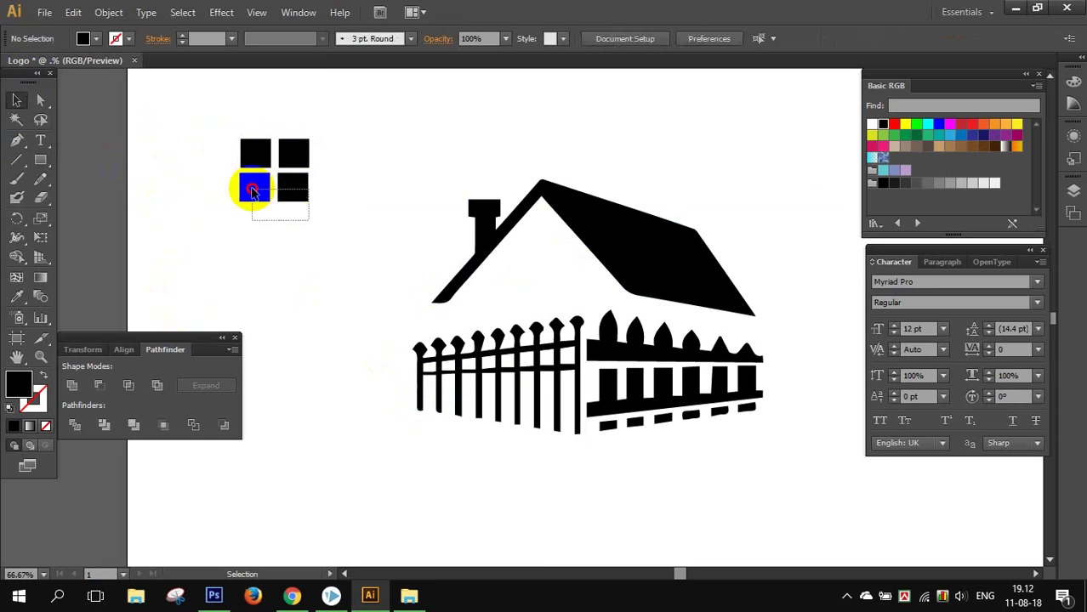
shift+click(294, 190)
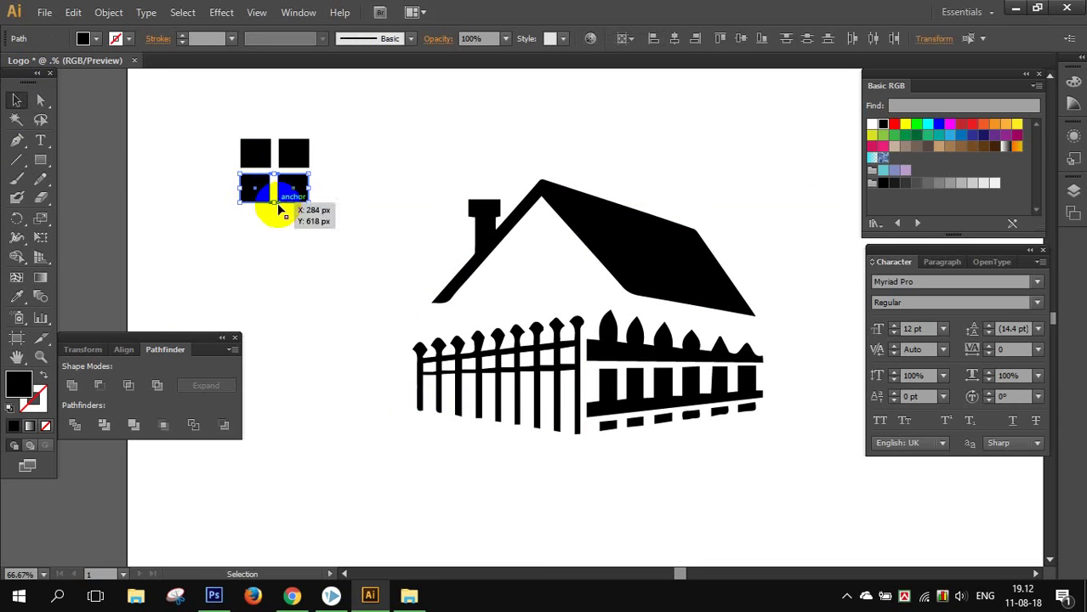
click(315, 241)
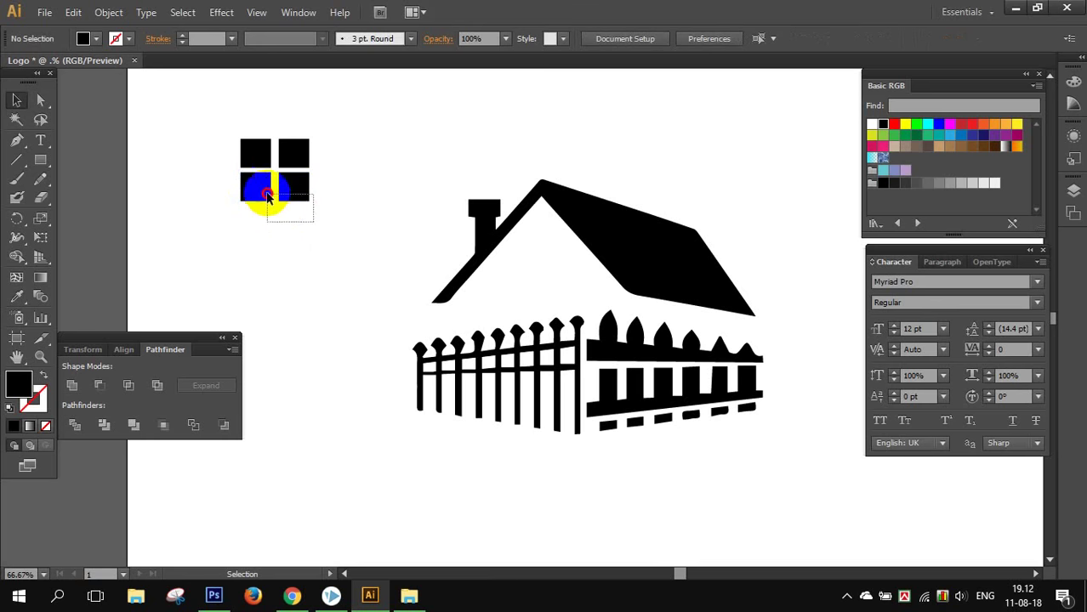
drag(301, 222, 250, 194)
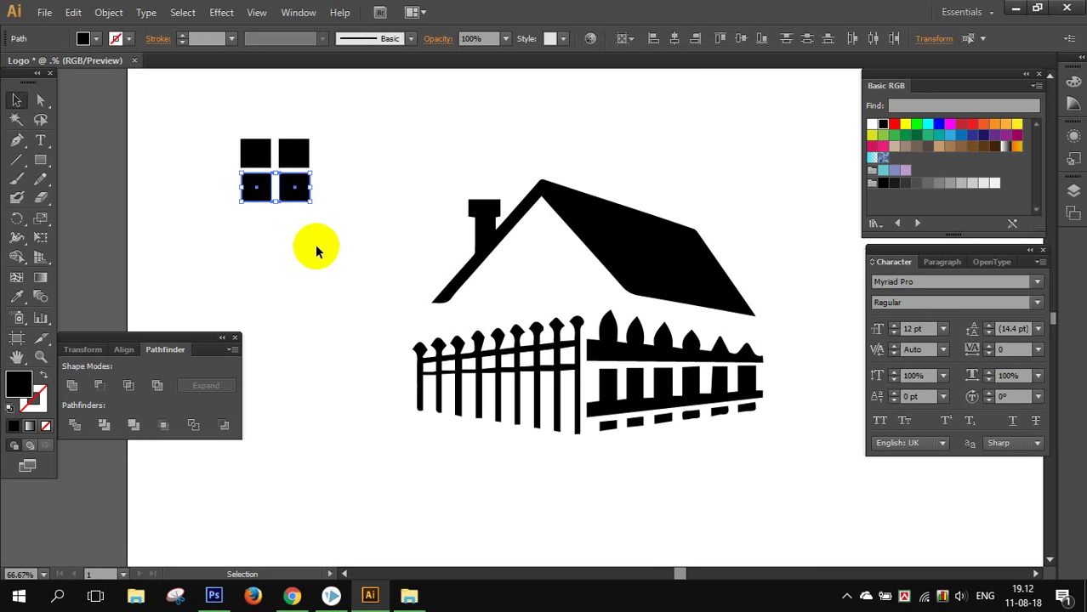
click(292, 261)
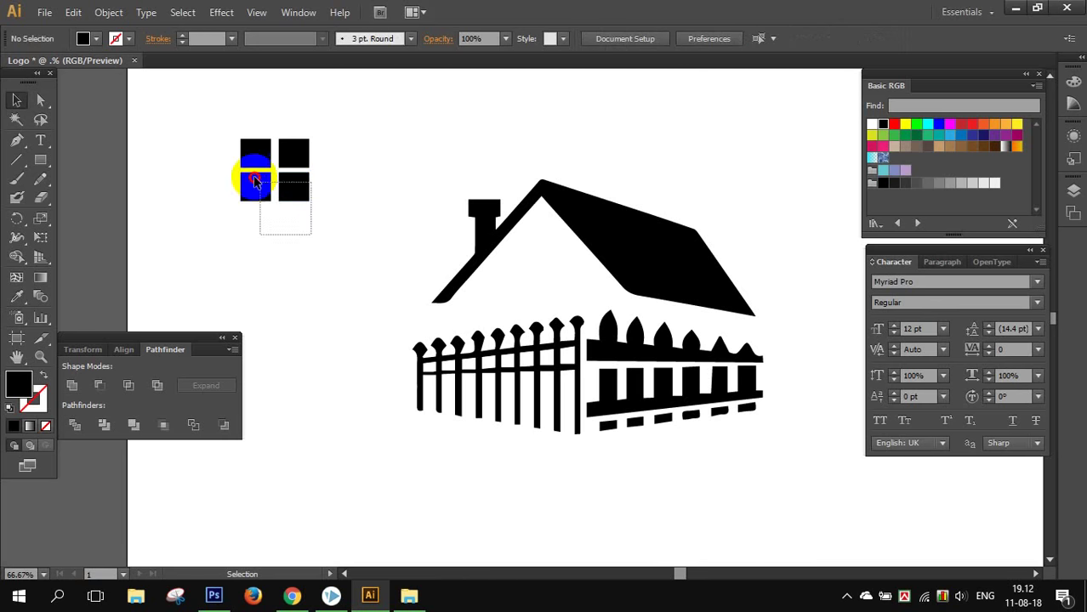
drag(254, 180, 248, 174)
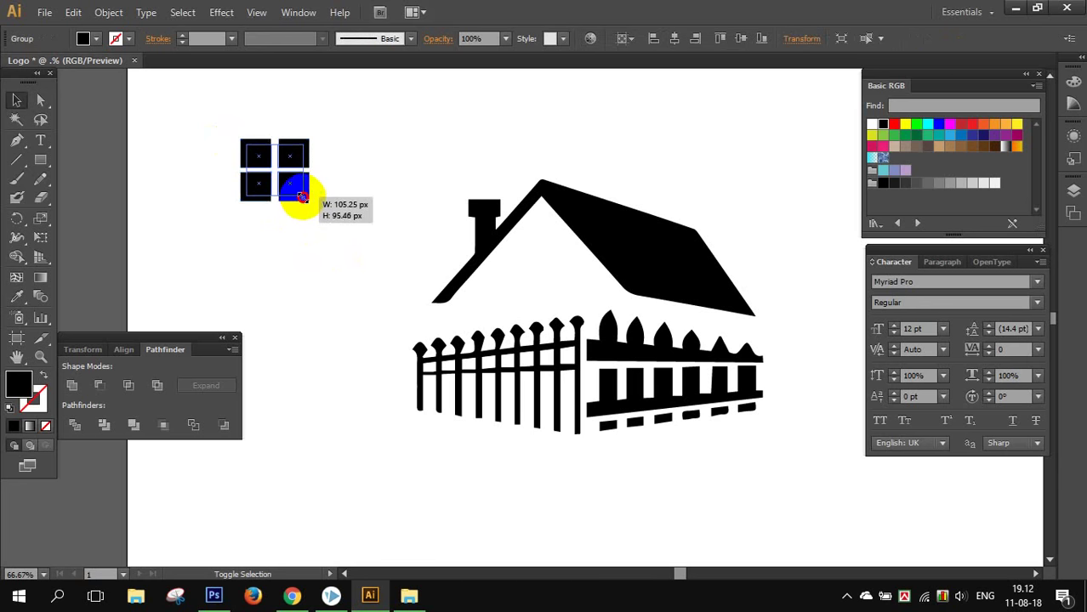
mouse_move(308, 202)
mouse_down()
mouse_move(303, 189)
mouse_move(476, 298)
mouse_move(396, 296)
mouse_up()
- Drag the four-pane window onto the front gable, centred beneath the roof peak
click(303, 235)
alt+scroll(298, 284, down, 2)
alt+scroll(298, 285, down, 1)
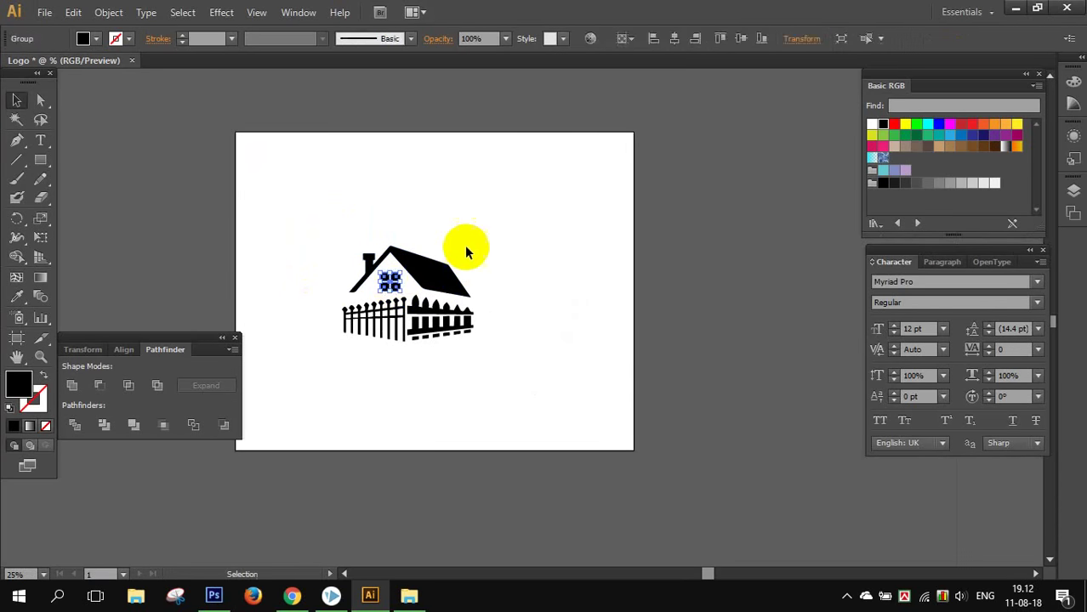
click(498, 223)
alt+scroll(484, 239, up, 1)
alt+scroll(479, 240, up, 2)
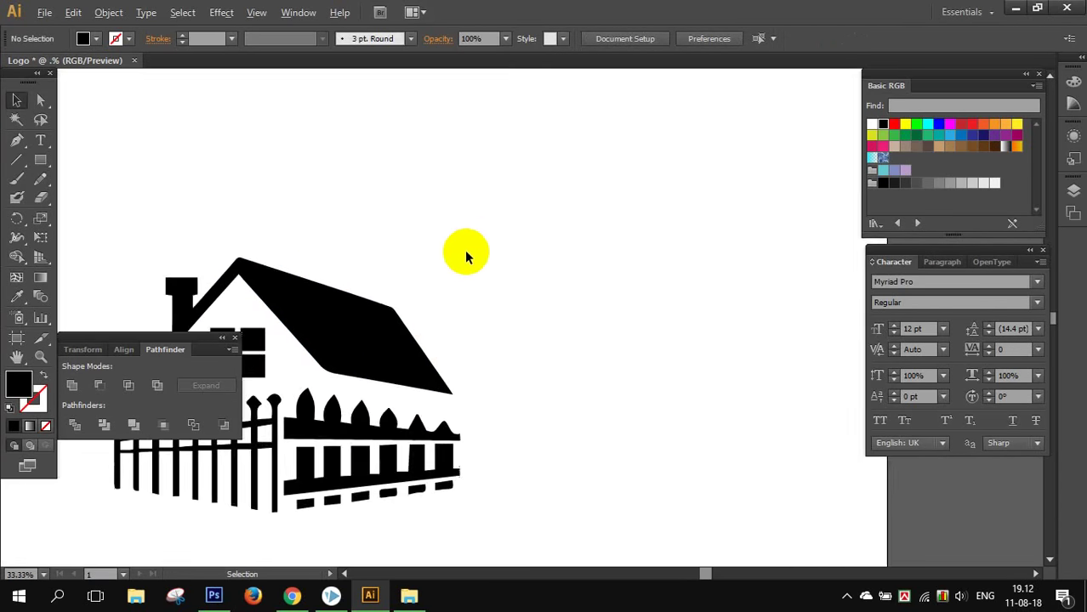
scroll(464, 250, left, 2)
scroll(412, 287, left, 2)
click(437, 356)
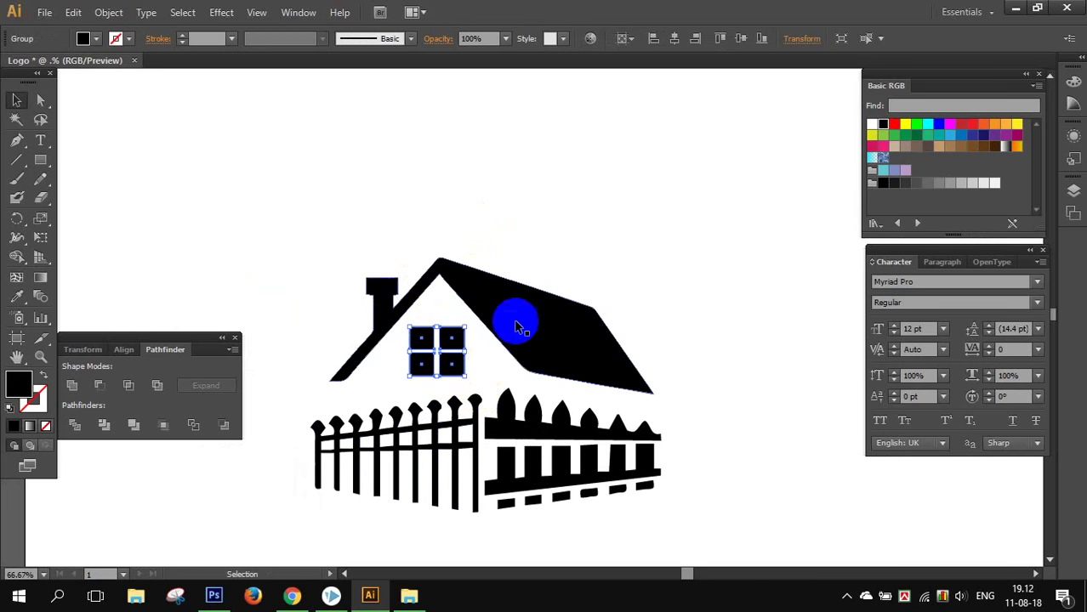
click(577, 196)
alt+scroll(597, 248, down, 4)
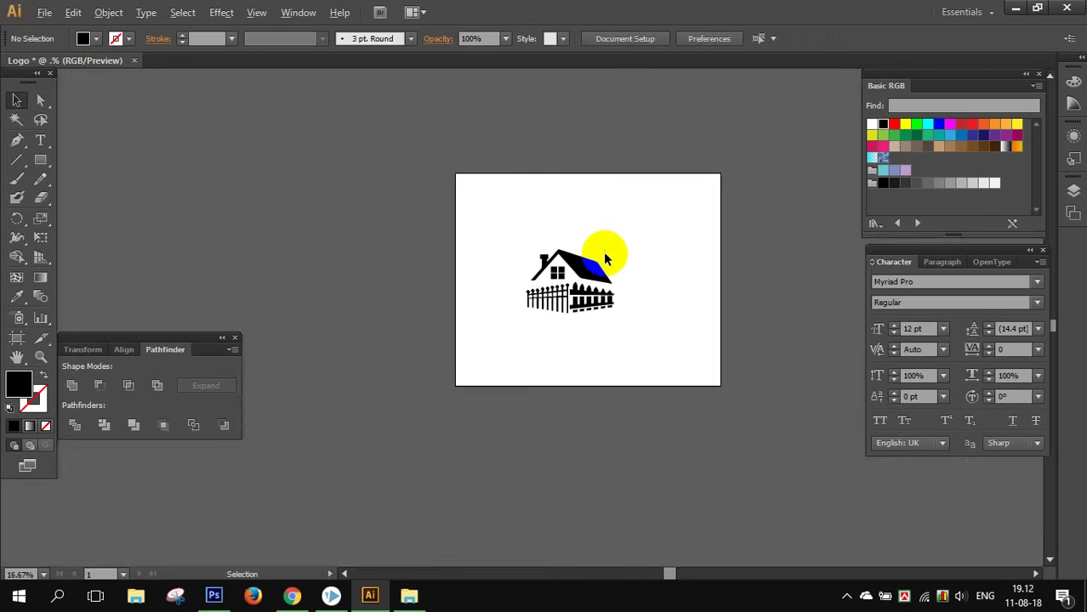
alt+scroll(606, 255, up, 2)
alt+scroll(619, 262, up, 1)
scroll(617, 270, down, 1)
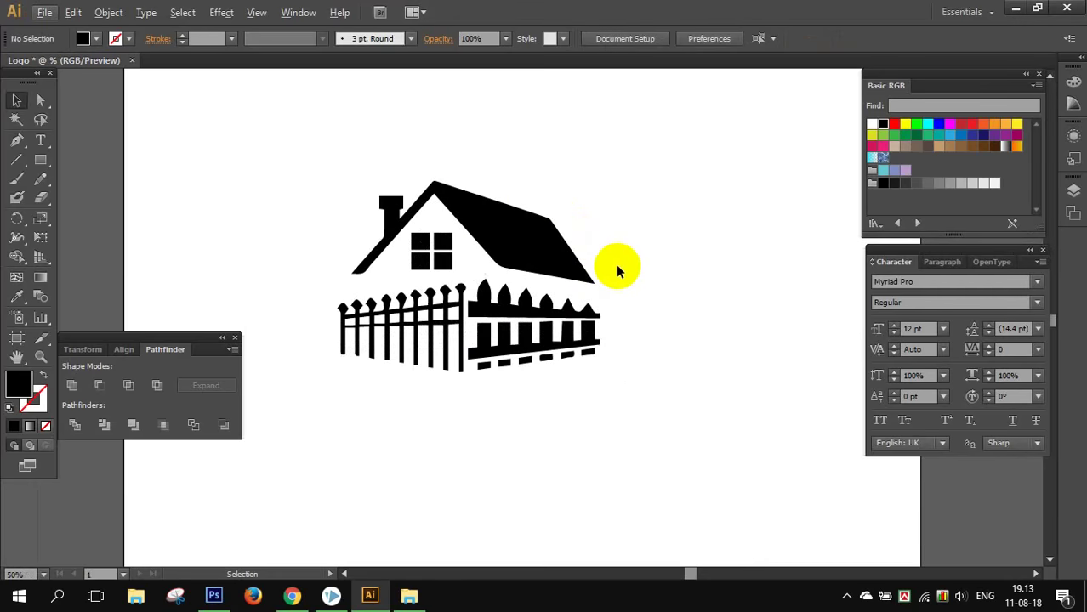
- Recolour all parts of the right-hand fence red
click(491, 303)
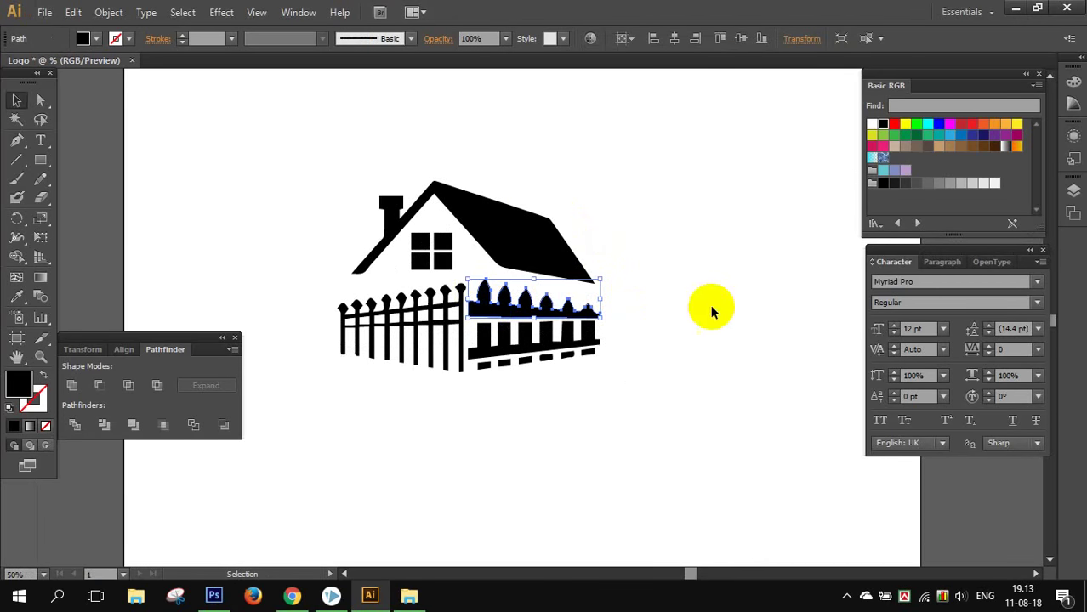
click(892, 125)
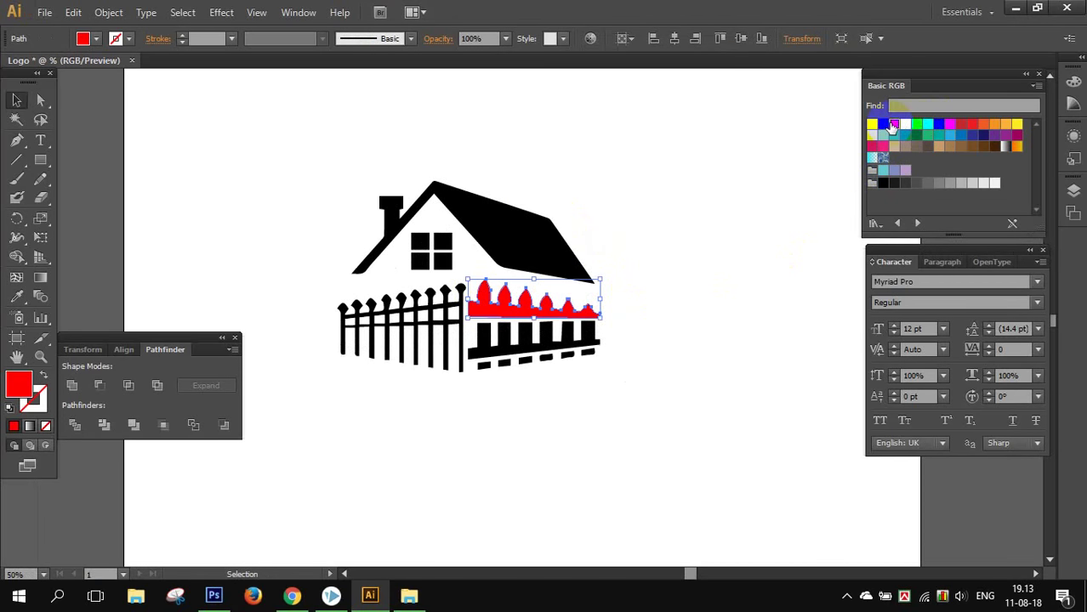
click(752, 304)
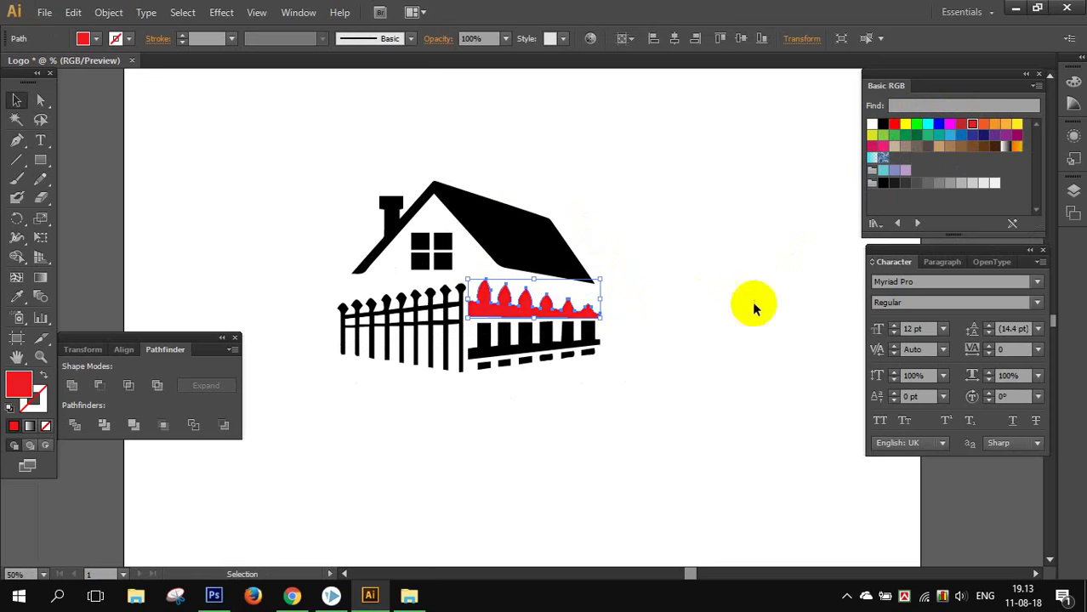
click(551, 353)
mouse_move(609, 378)
mouse_down()
mouse_move(473, 308)
mouse_move(473, 298)
mouse_up()
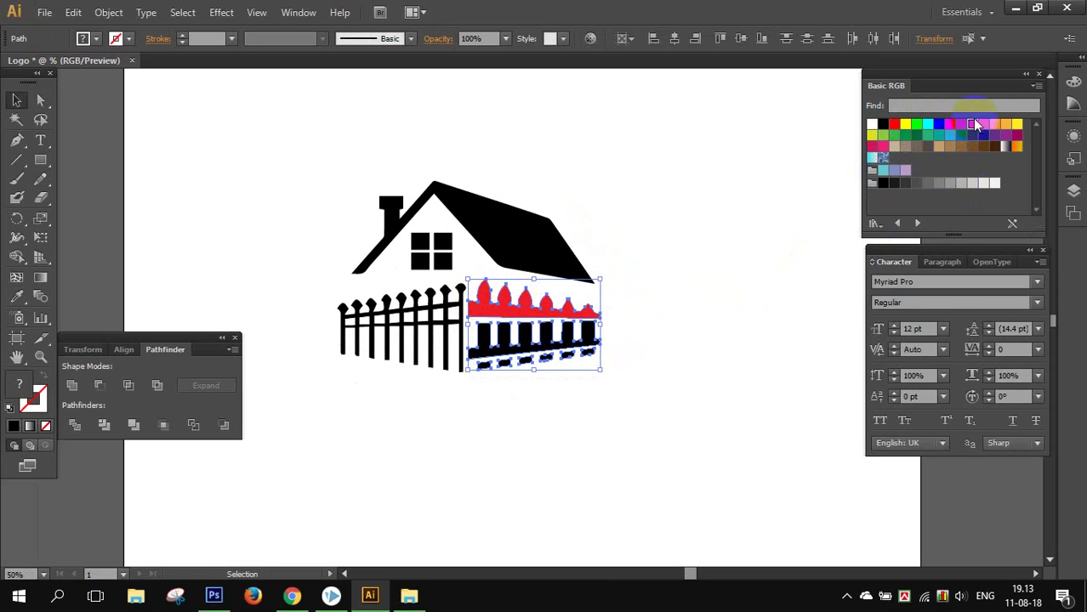
click(672, 344)
mouse_move(653, 371)
mouse_down()
mouse_move(485, 307)
mouse_move(464, 279)
mouse_up()
click(974, 125)
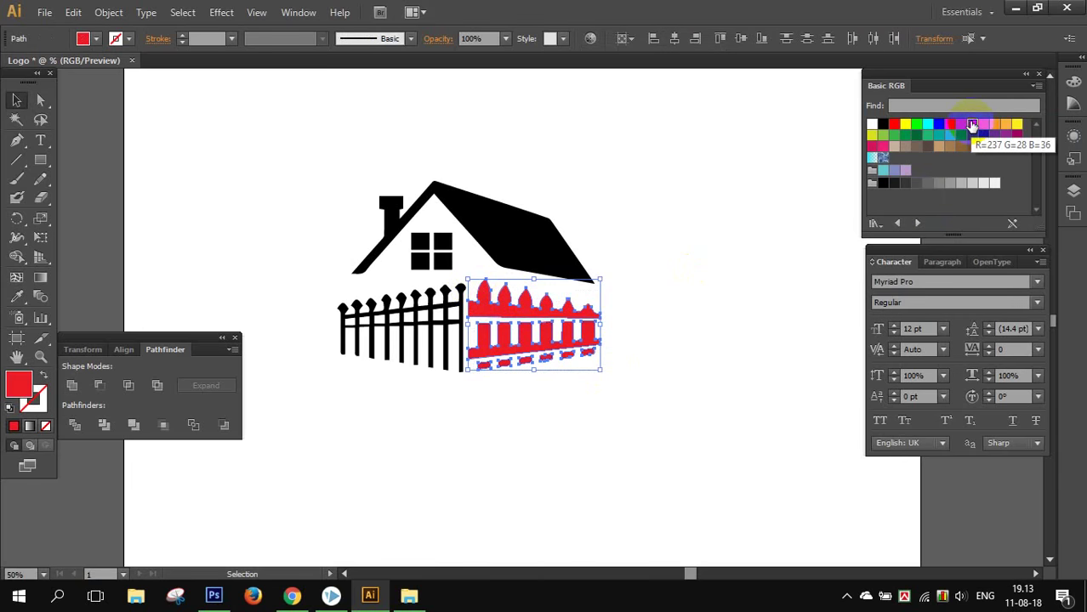
click(636, 349)
- Fill the black left-hand fence with a bright green swatch
drag(375, 339, 375, 351)
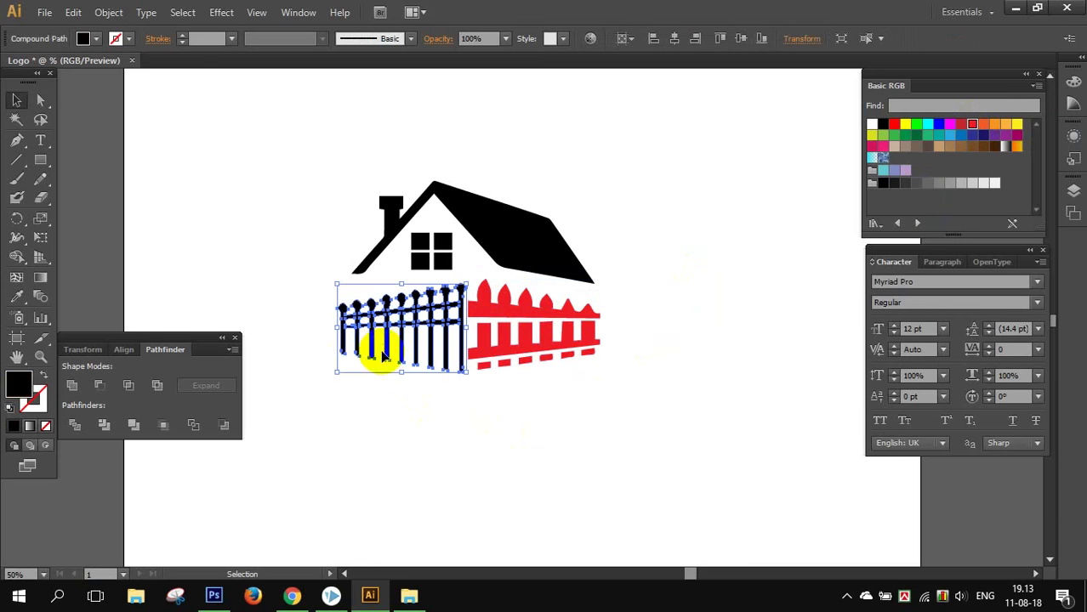
click(925, 137)
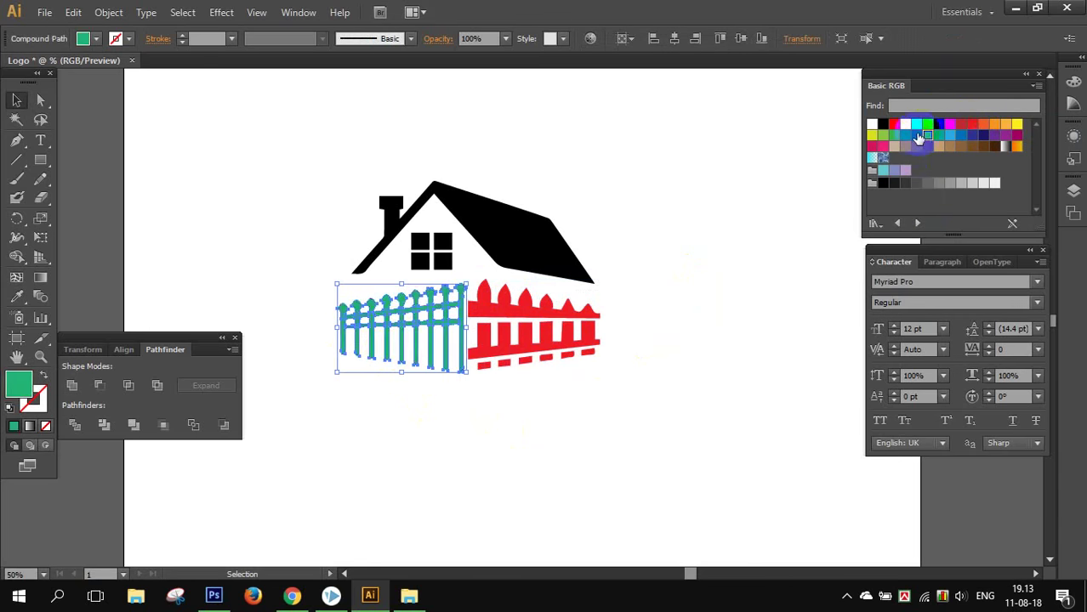
click(915, 136)
click(905, 136)
click(756, 304)
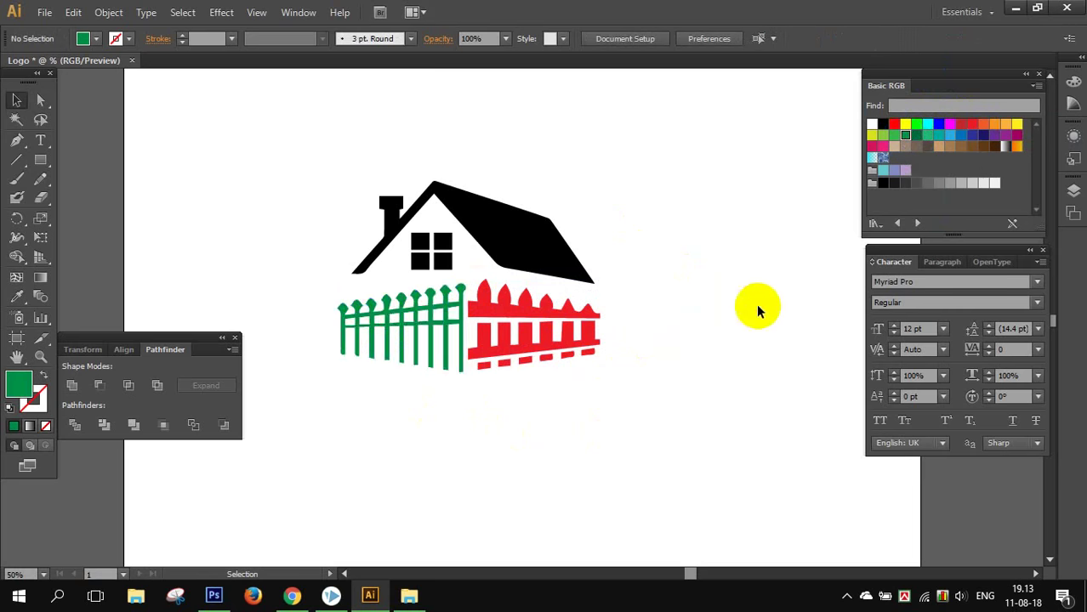
scroll(680, 323, down, 1)
click(587, 258)
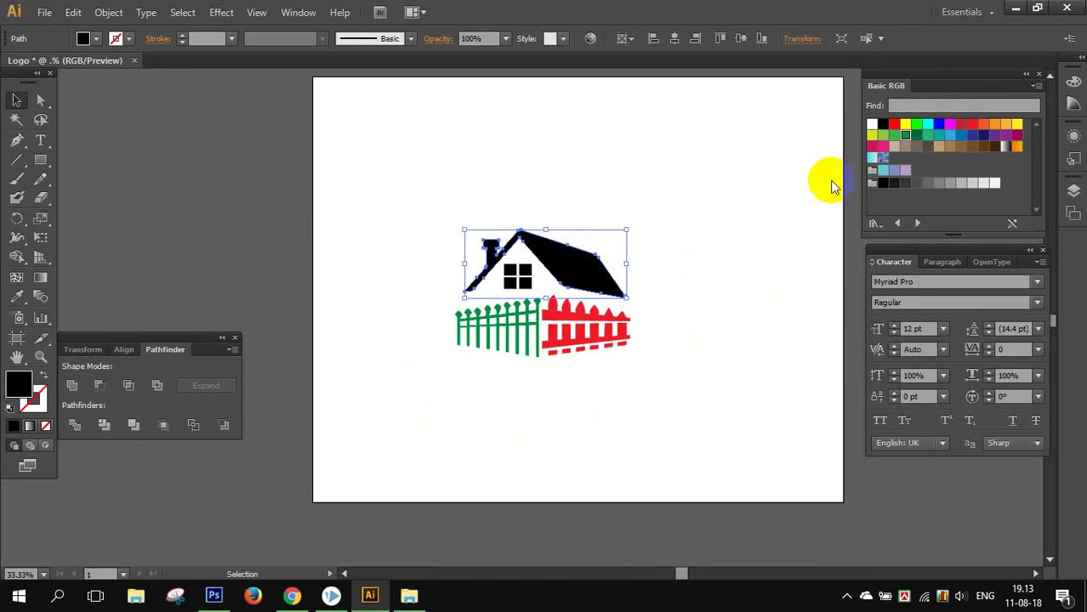
- Fill the roof and the four-pane window with blue
click(951, 138)
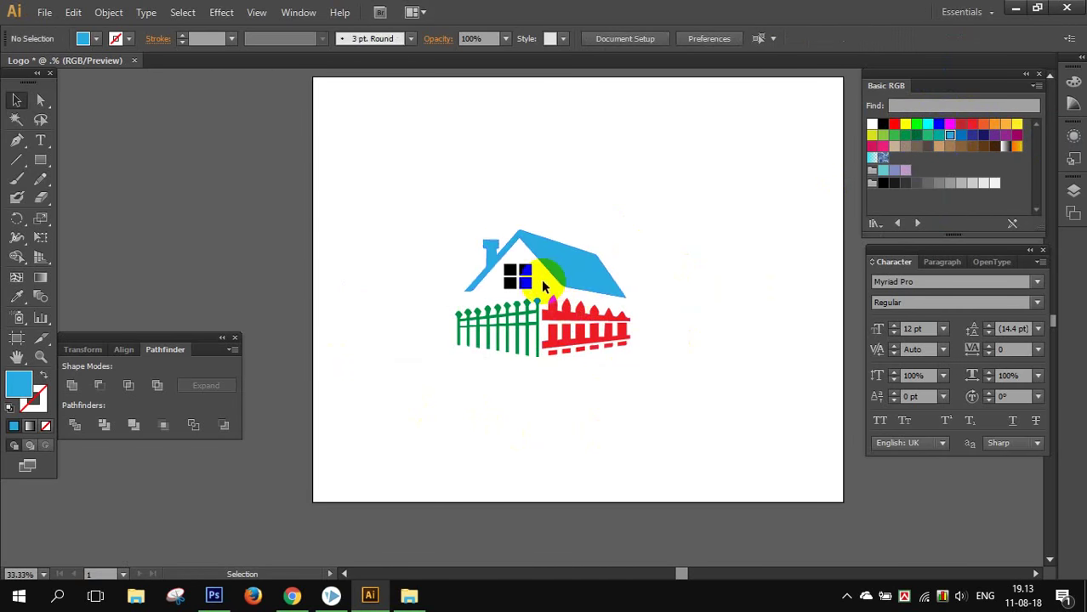
click(518, 277)
click(951, 138)
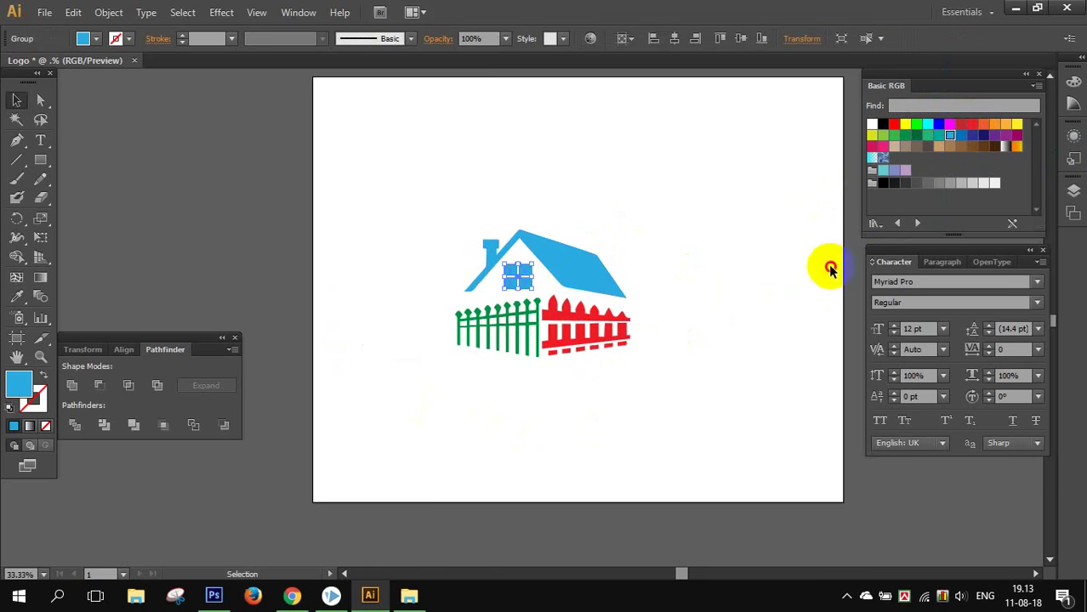
click(764, 296)
- Change the red right-hand fence to orange
scroll(765, 297, down, 1)
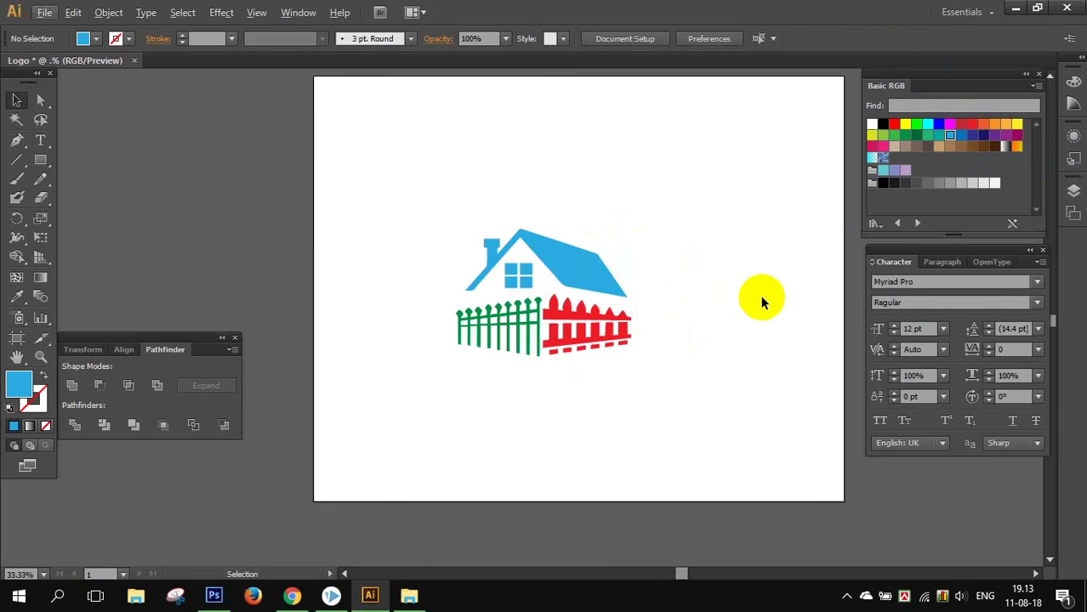
scroll(761, 301, down, 1)
scroll(757, 294, up, 1)
scroll(757, 294, up, 1)
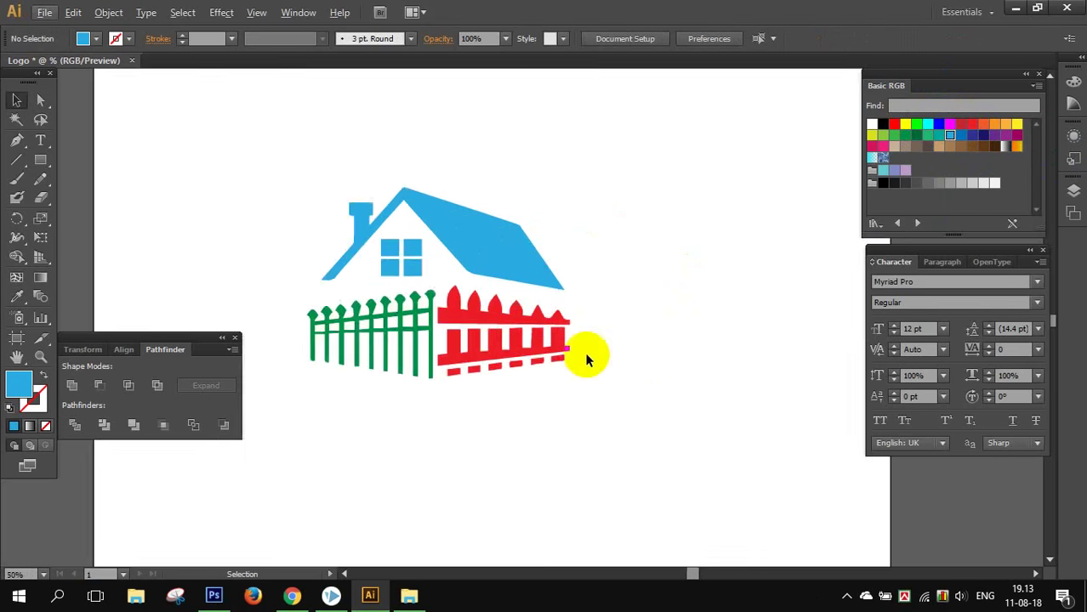
drag(592, 383, 713, 360)
mouse_move(656, 386)
mouse_down()
mouse_move(437, 351)
mouse_move(469, 312)
mouse_move(450, 304)
mouse_up()
click(993, 124)
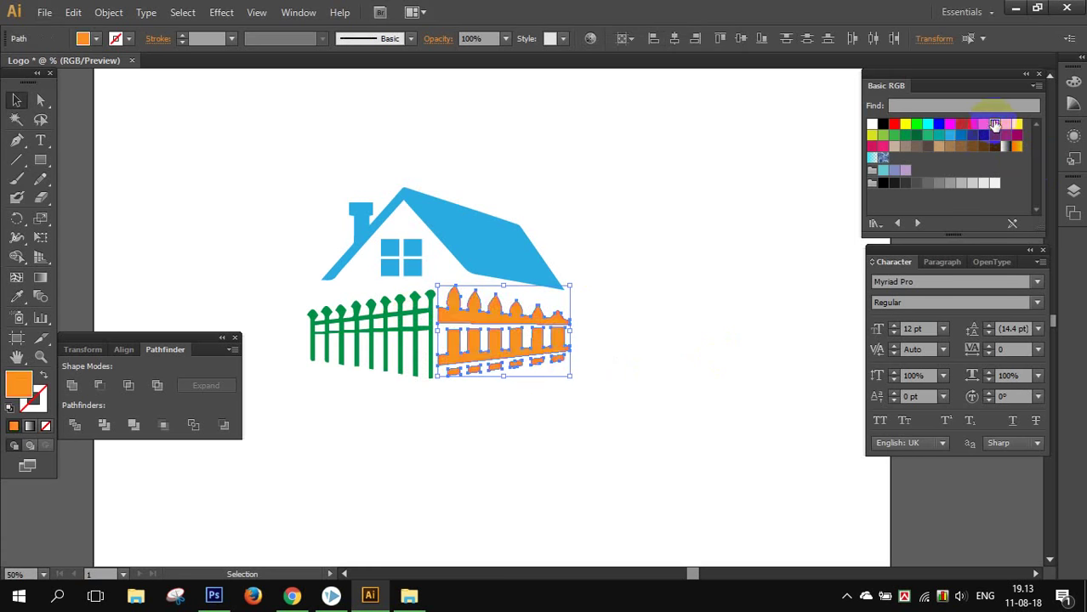
click(764, 255)
- Select the whole house logo and enlarge it
scroll(763, 260, down, 2)
scroll(763, 260, up, 1)
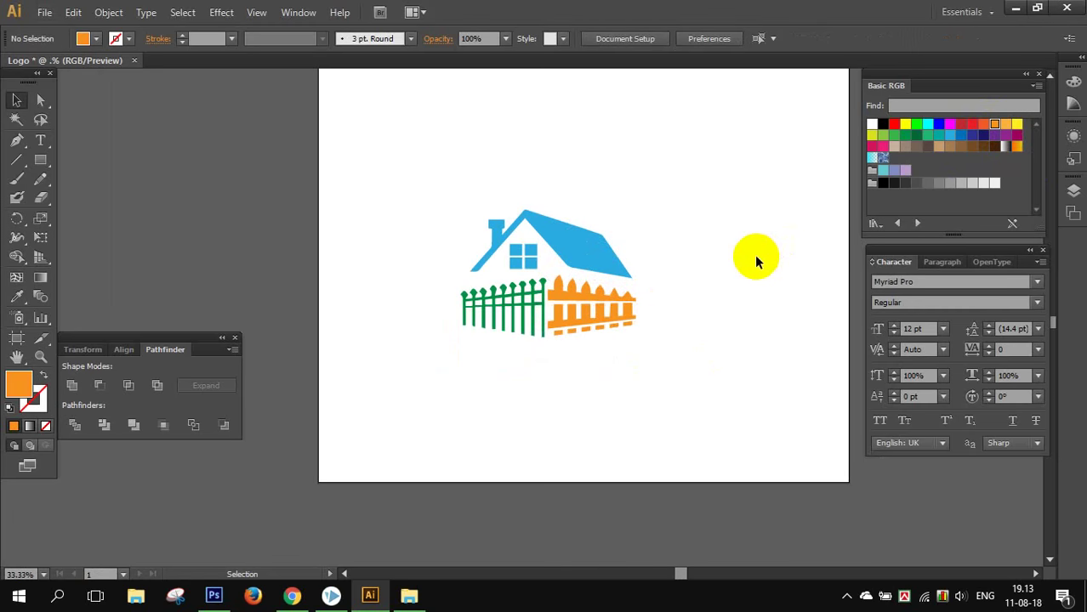
drag(718, 358, 517, 250)
drag(635, 337, 673, 363)
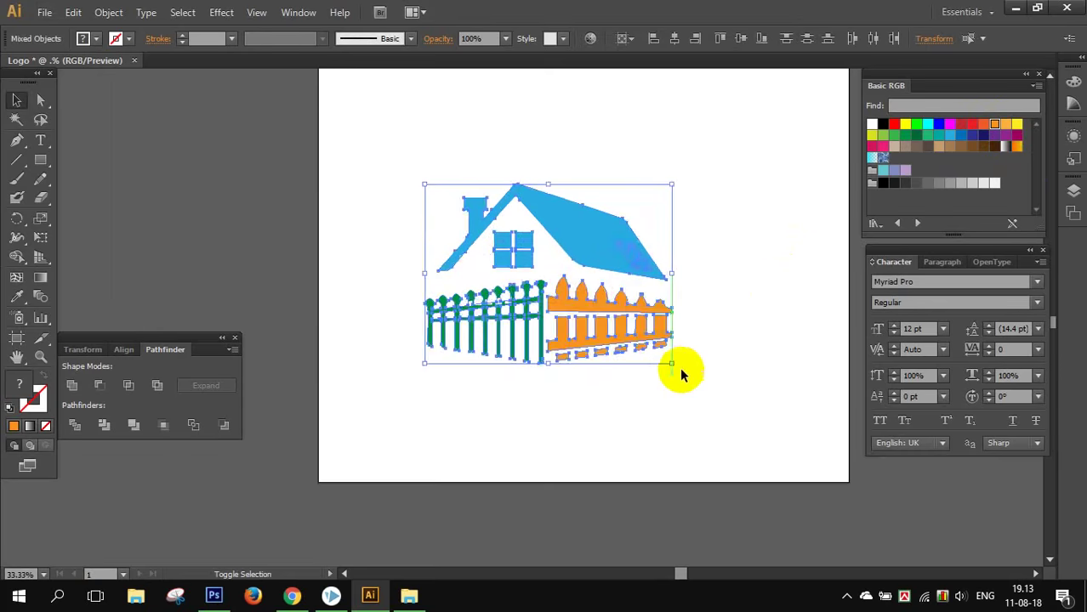
click(744, 340)
- Undo the logo enlargement and move the blue roof aside to the left
key(ctrl+z)
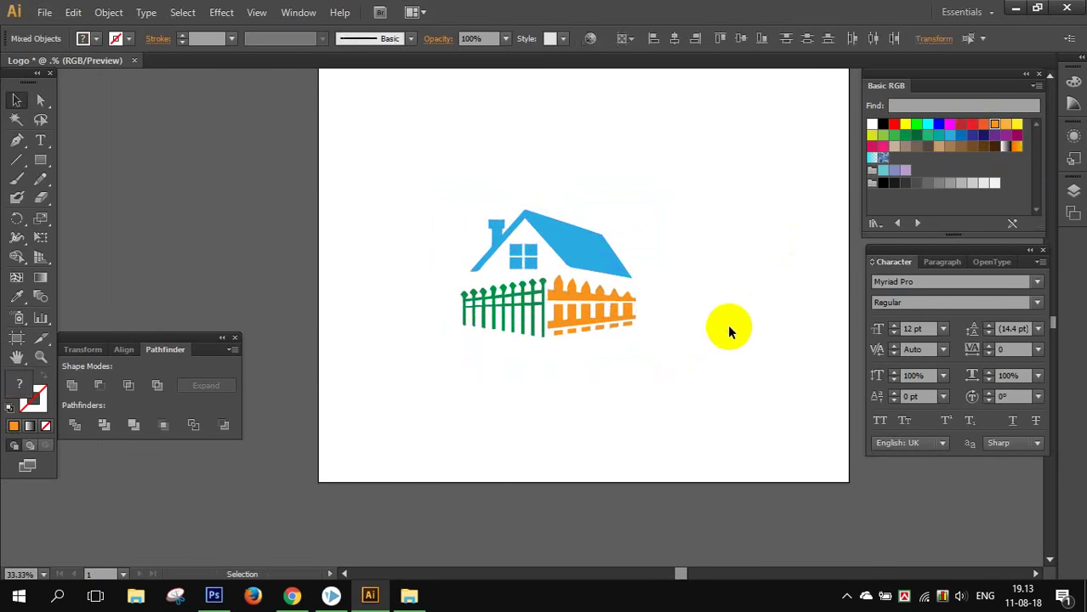
click(730, 330)
click(587, 277)
click(687, 263)
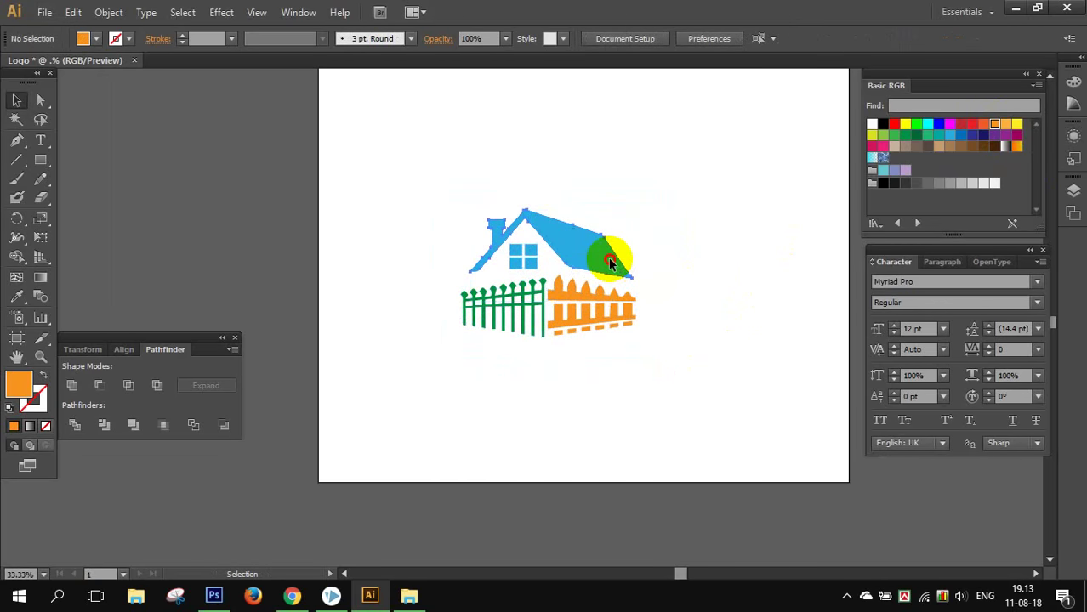
click(608, 258)
click(656, 272)
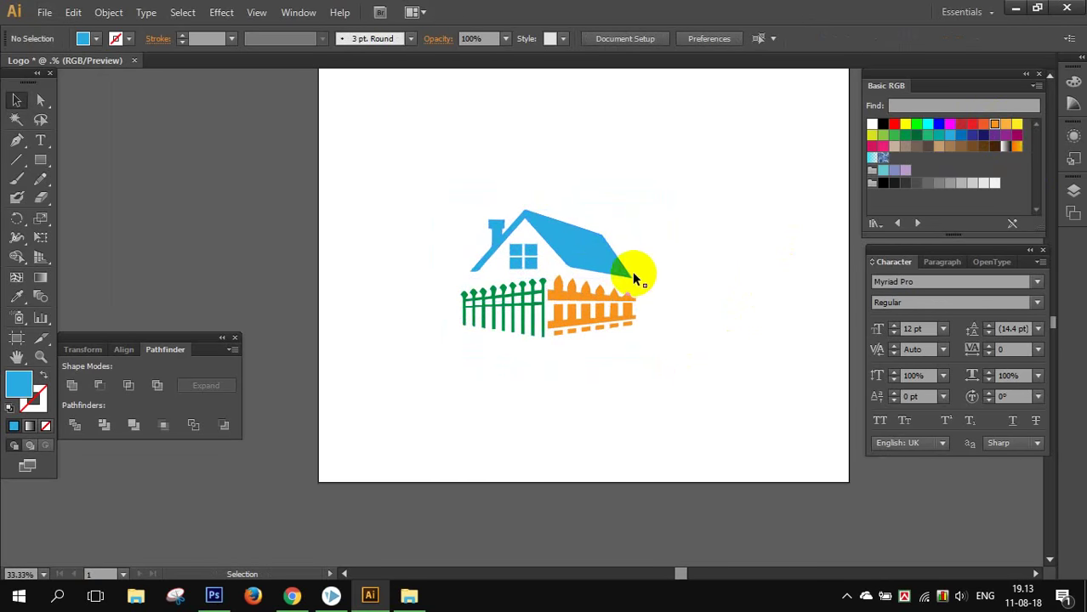
drag(602, 259, 521, 259)
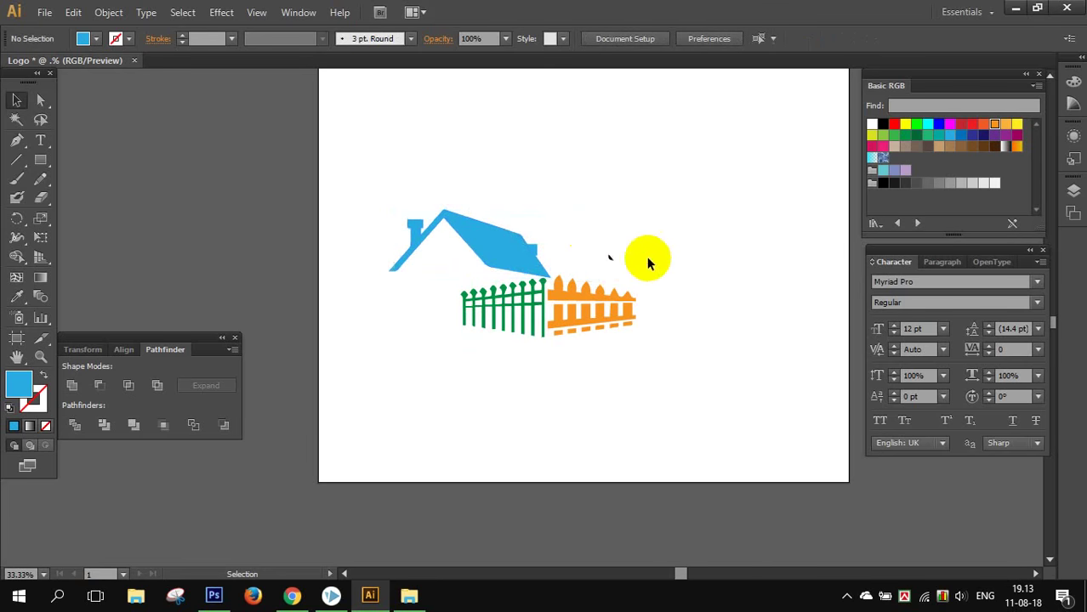
- Delete the small stray object beside the roof and move the roof back over the fence
drag(660, 274, 592, 235)
key(Delete)
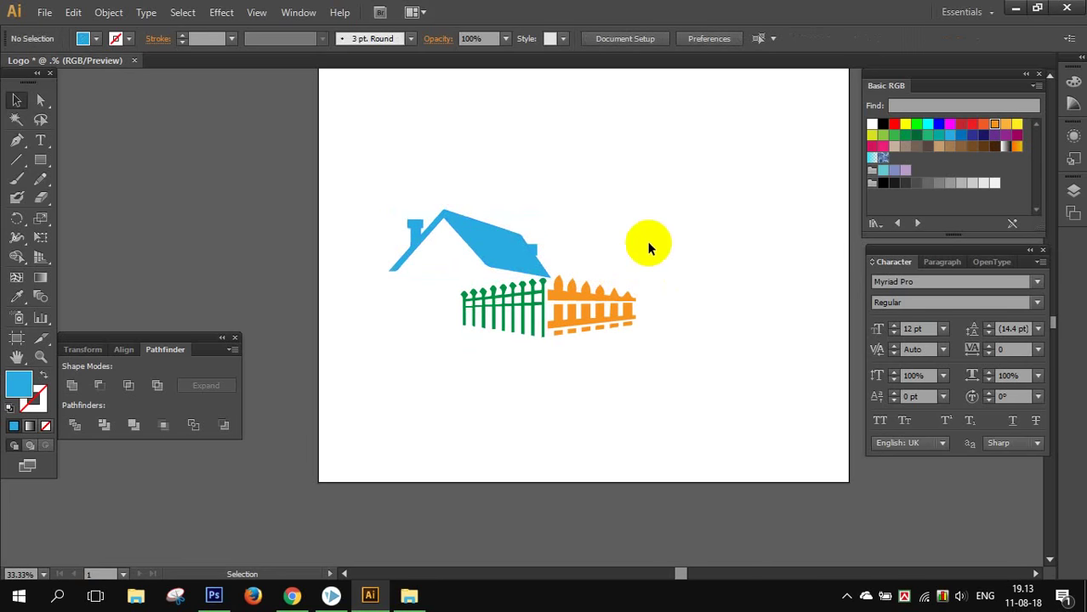
drag(516, 238, 663, 236)
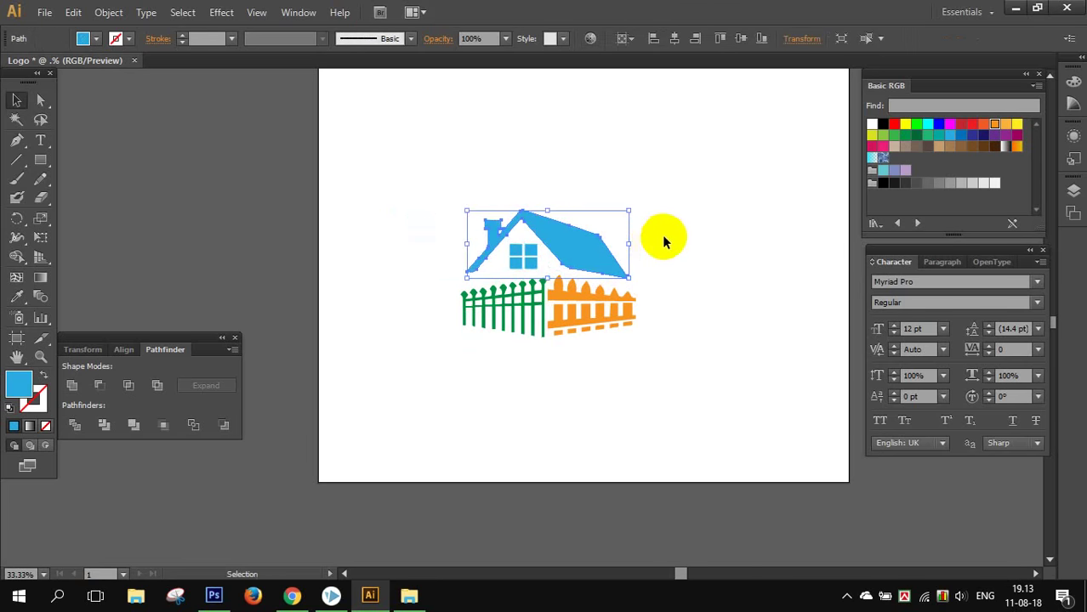
key(ctrl+z)
key(ctrl+z)
key(ctrl+shift+z)
key(ctrl+shift+z)
key(v)
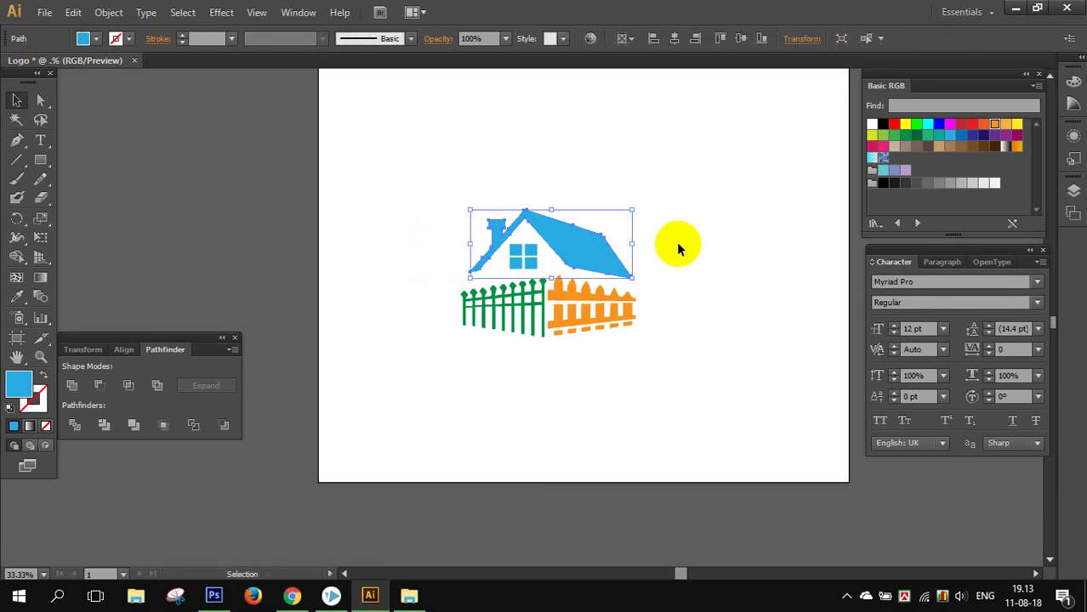
- Remove the small white stray object near the roof using direct selection
click(672, 243)
key(a)
click(585, 249)
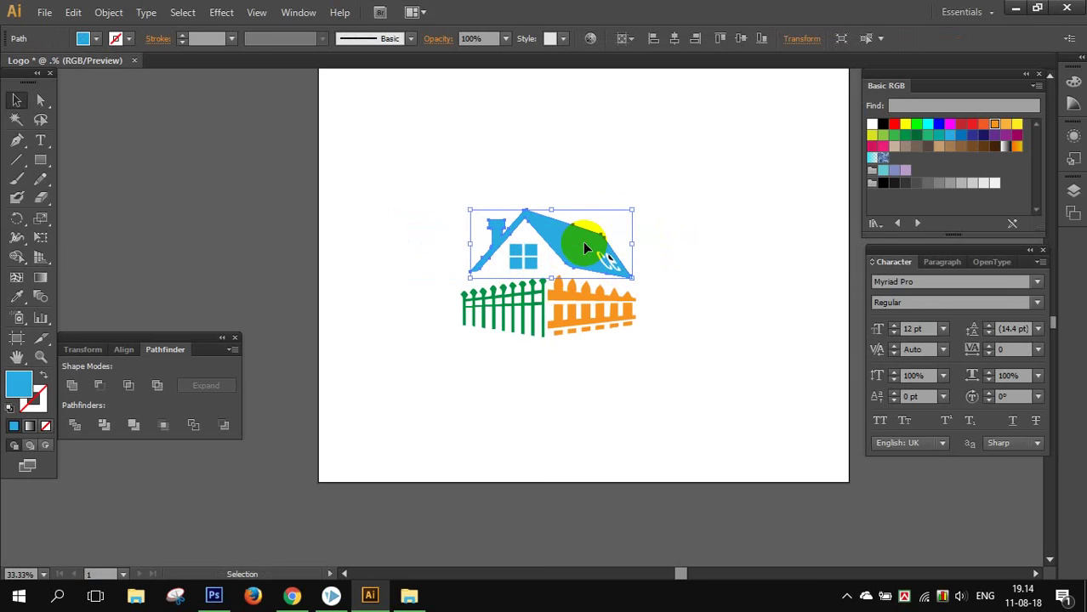
click(605, 255)
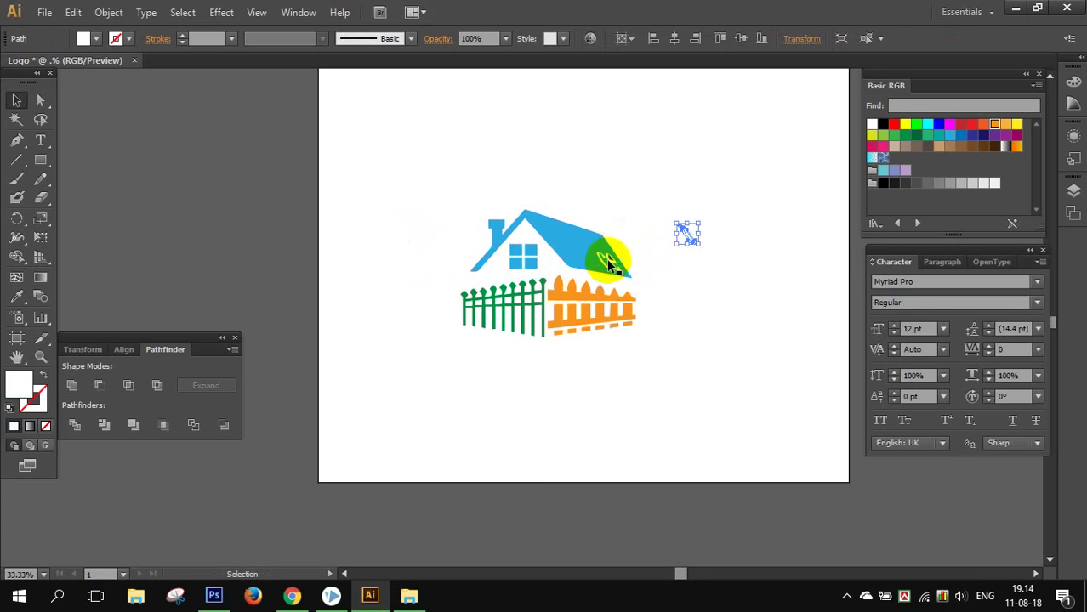
key(Delete)
- Delete the remaining stray object near the roof and the dark mark on the roof
drag(606, 261, 617, 266)
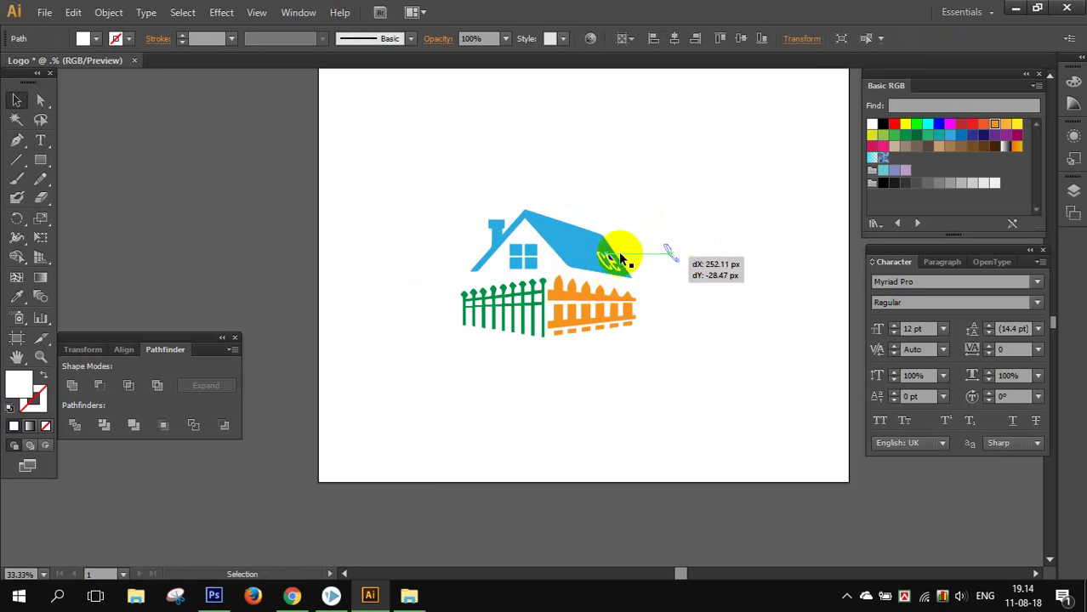
key(Delete)
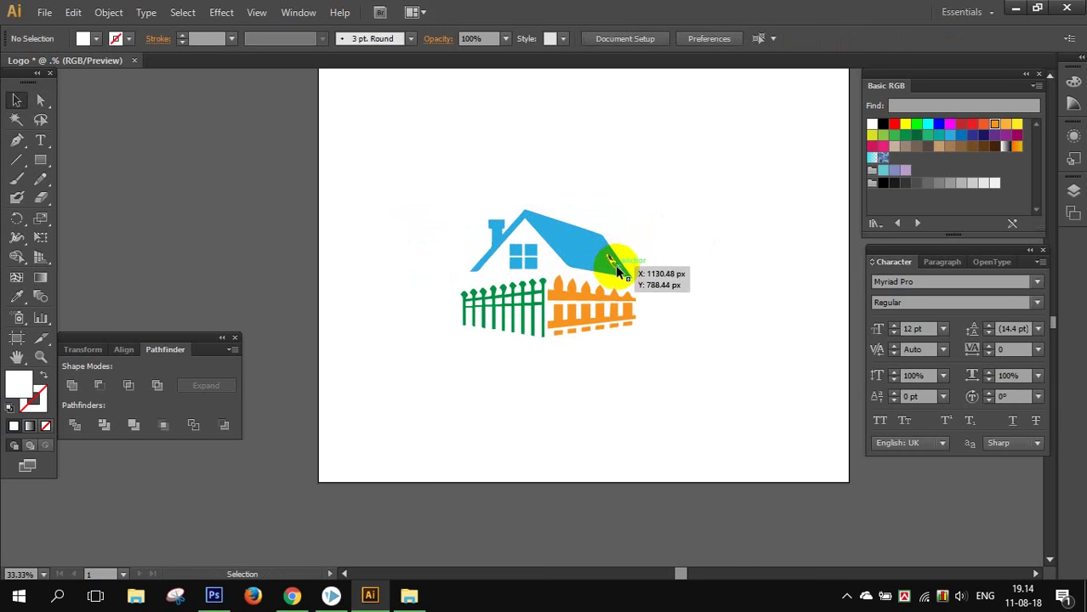
drag(618, 271, 693, 266)
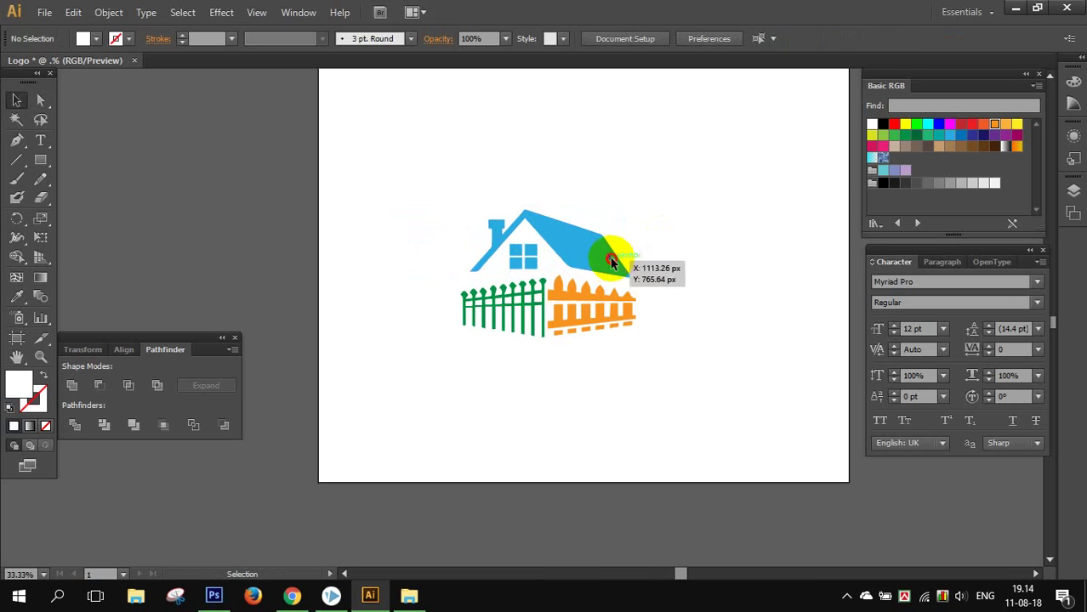
drag(619, 266, 647, 267)
key(Delete)
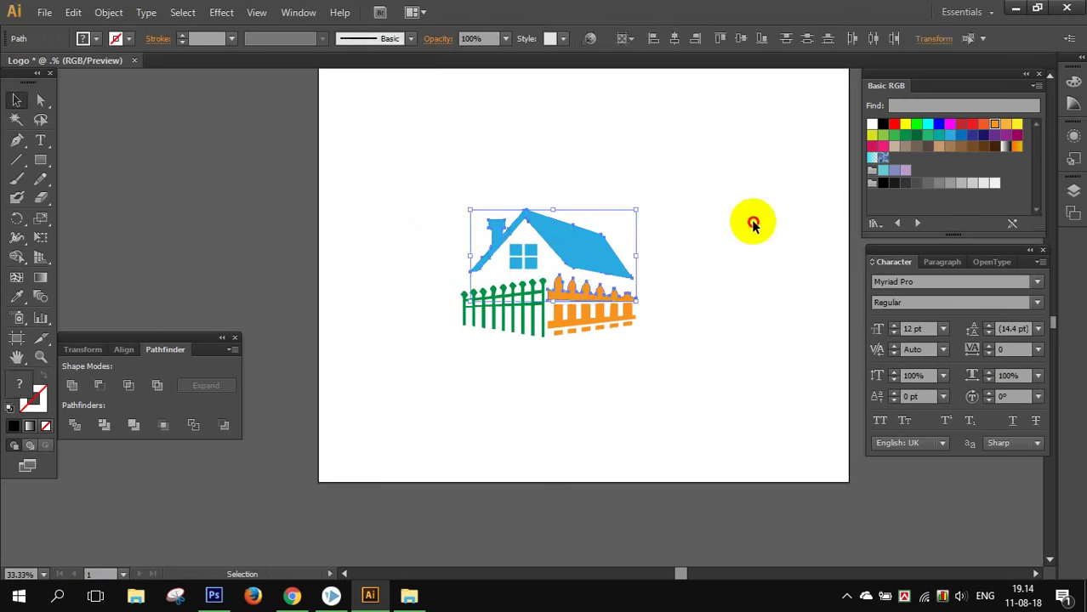
- Check the logo for leftovers, then select and scale up the whole logo
mouse_move(706, 327)
mouse_down()
mouse_move(582, 345)
mouse_move(643, 212)
mouse_up()
click(683, 271)
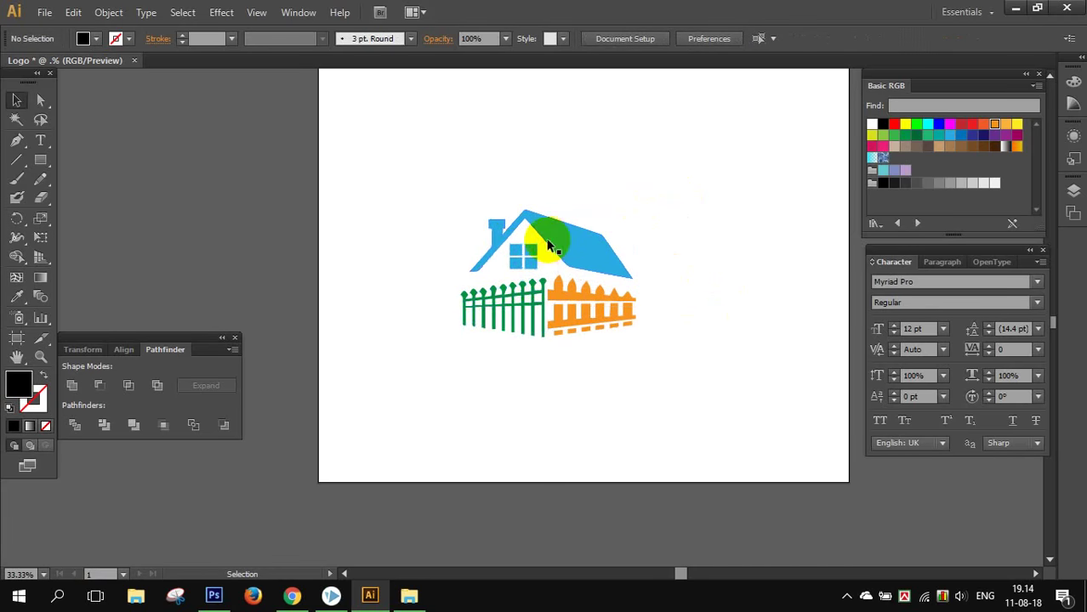
drag(683, 270, 488, 248)
click(618, 313)
mouse_move(655, 352)
mouse_down()
mouse_move(473, 236)
mouse_move(660, 351)
mouse_up()
- Group all logo parts and centre the group horizontally on the artboard
key(a)
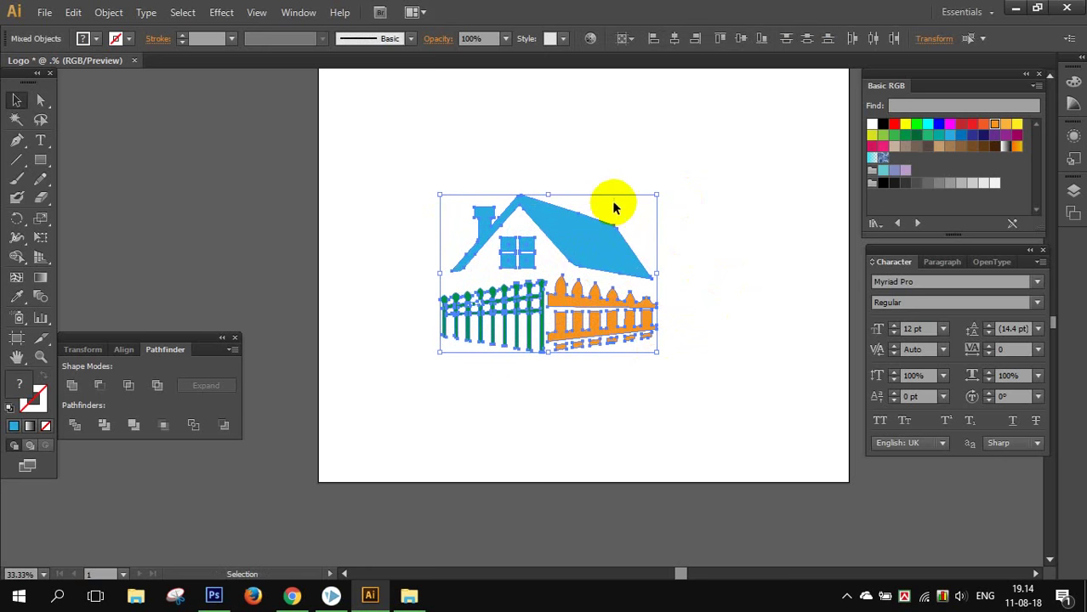
key(v)
key(ctrl+g)
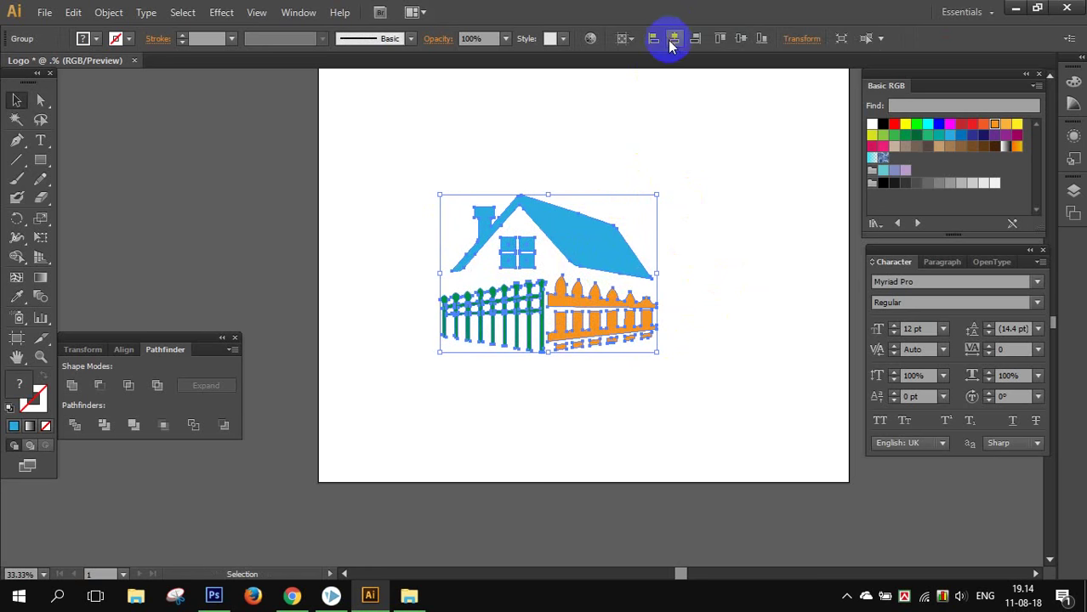
click(671, 39)
click(774, 148)
scroll(772, 186, down, 1)
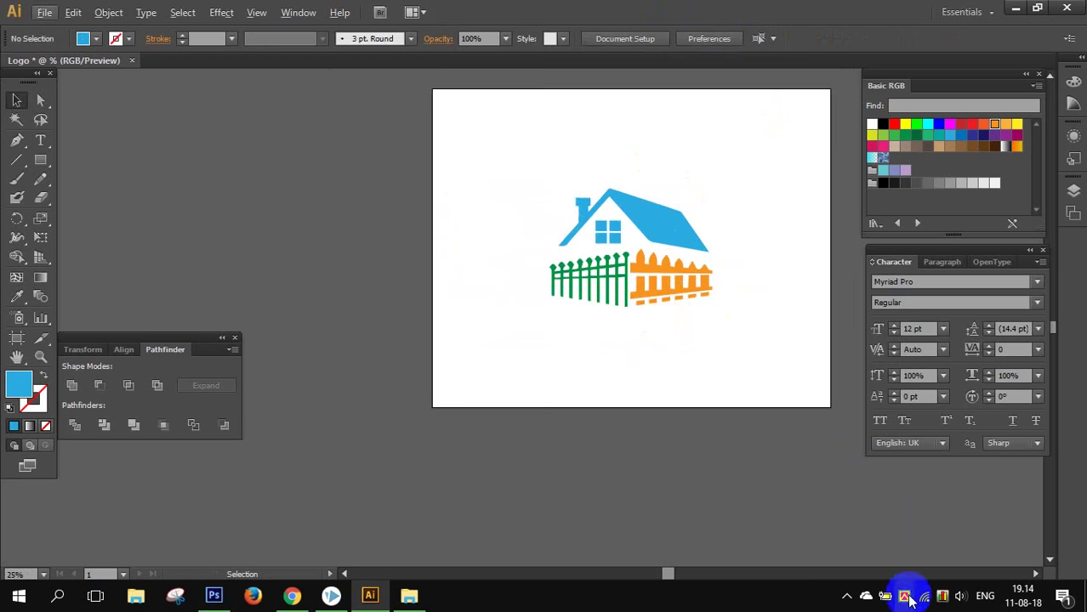
scroll(728, 367, up, 2)
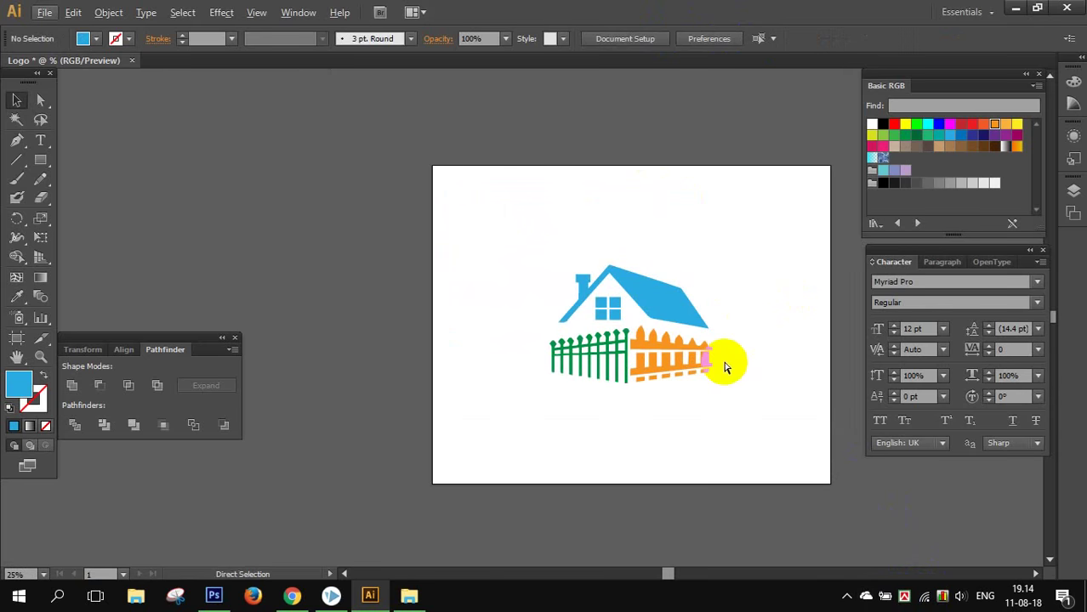
scroll(724, 367, right, 2)
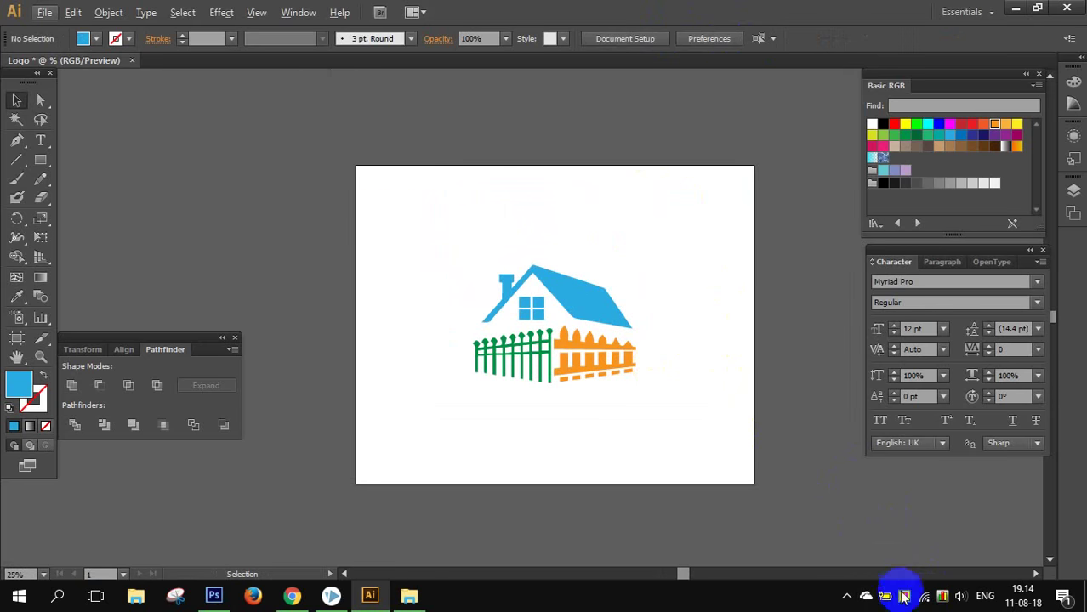